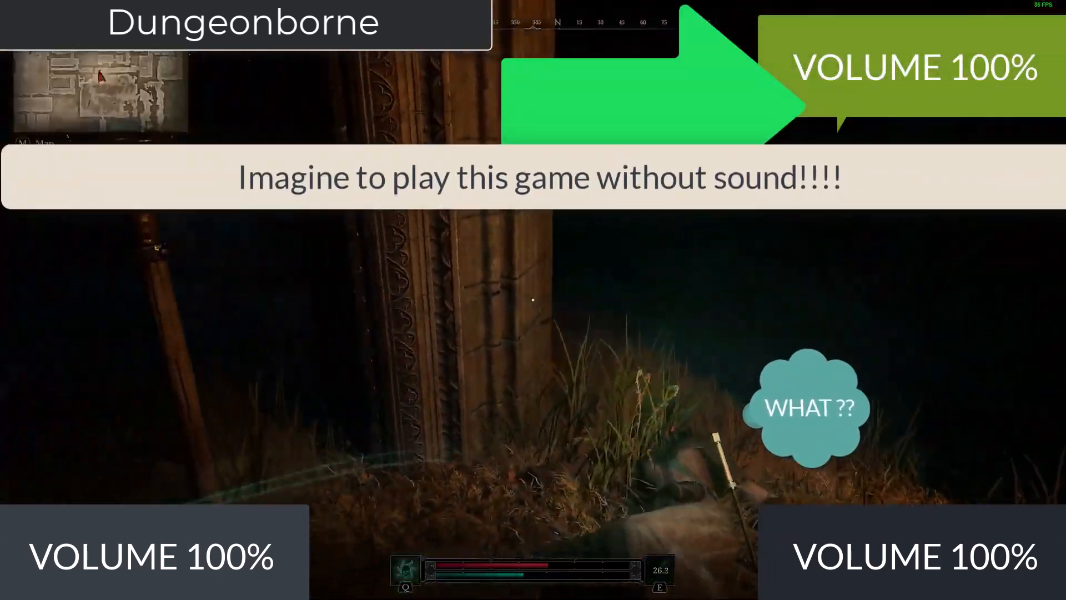
key(Tab)
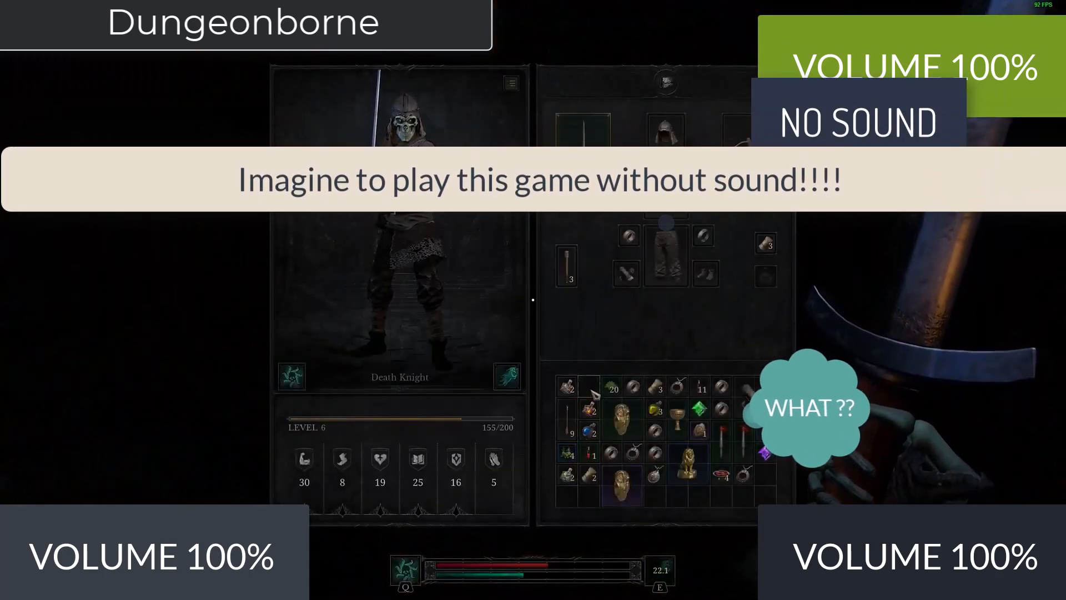
key(Tab)
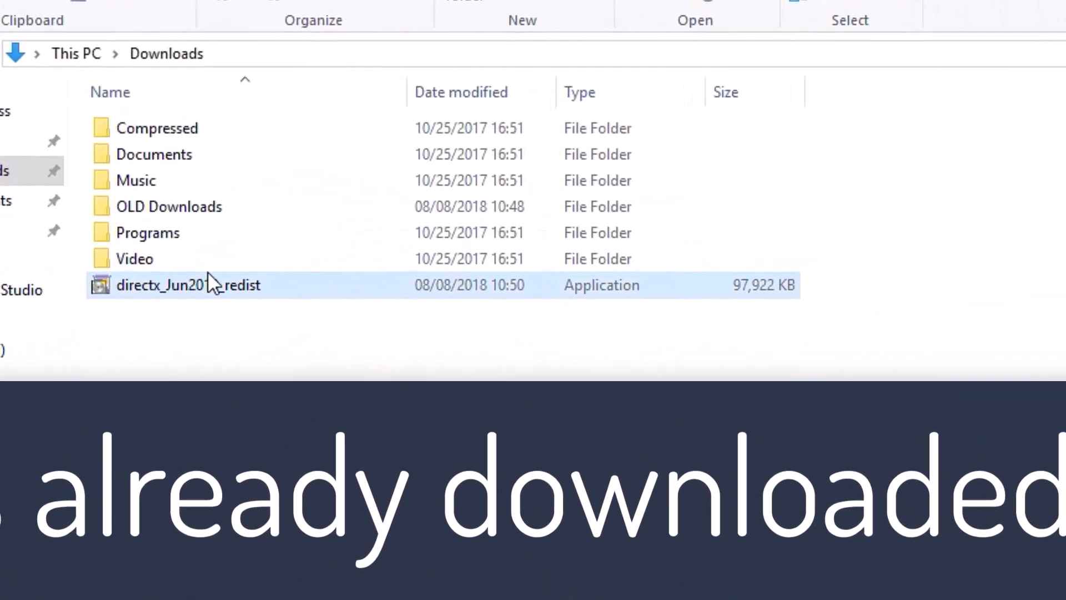
Create a new folder named "directx offline" in the Downloads folder.
click(220, 289)
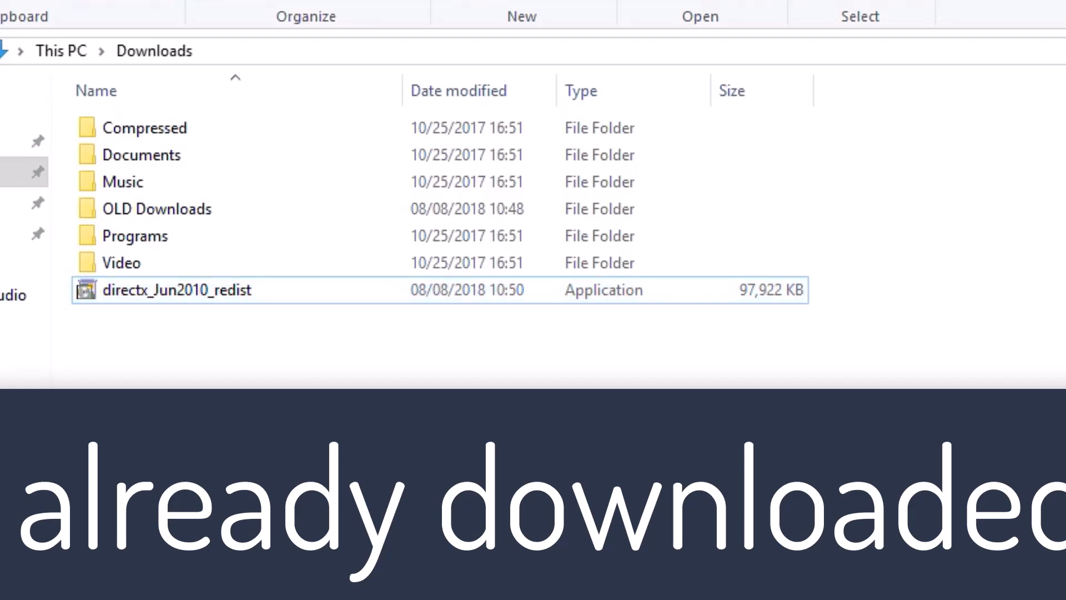
key(ctrl+shift+n)
text(dir)
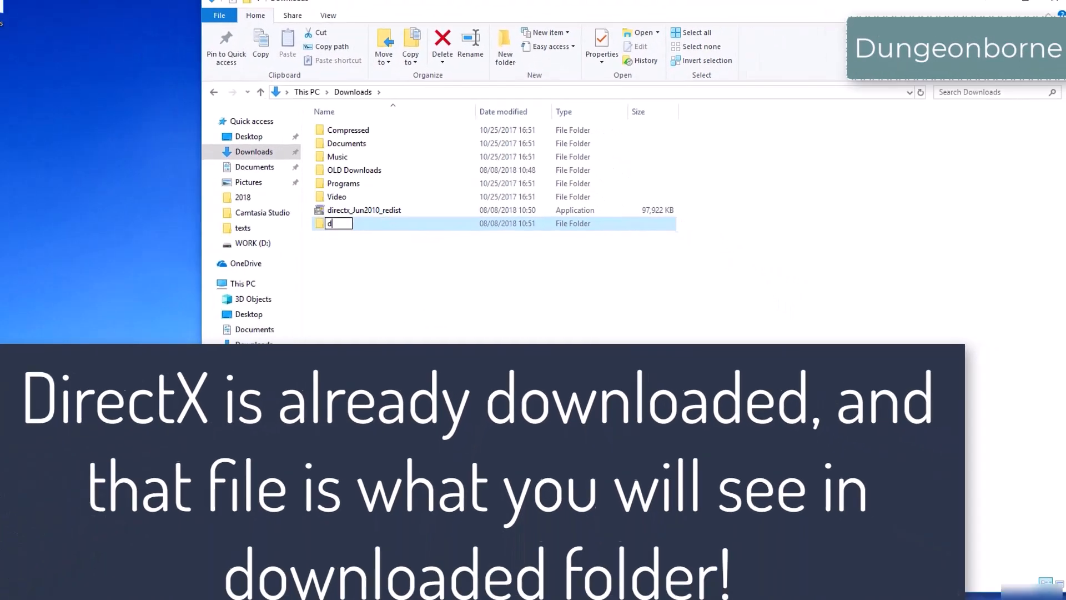
text(exc)
key(BackSpace)
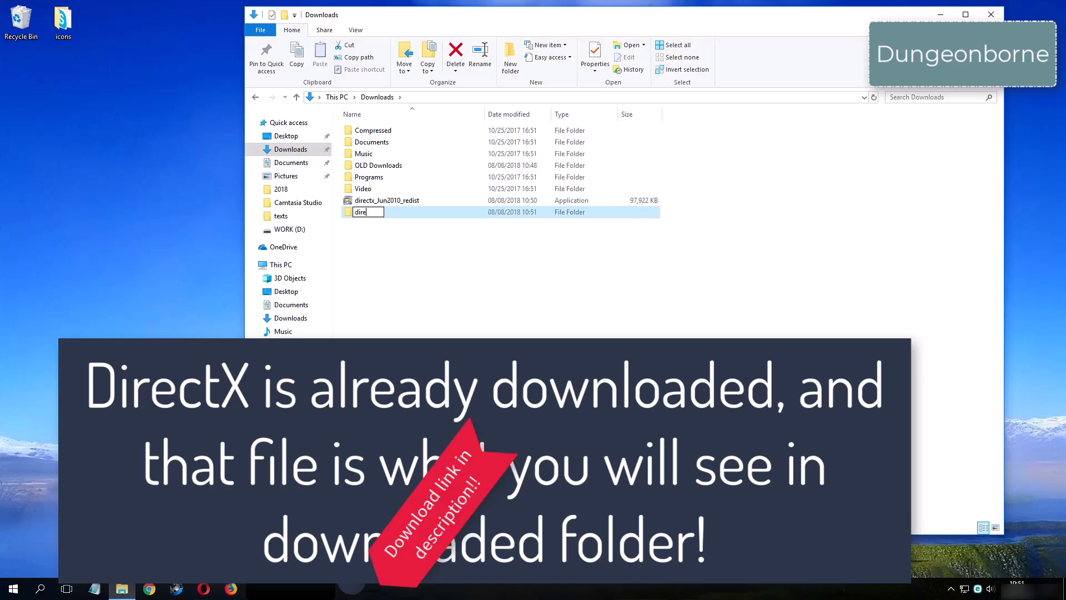
text(ctx)
text( offline)
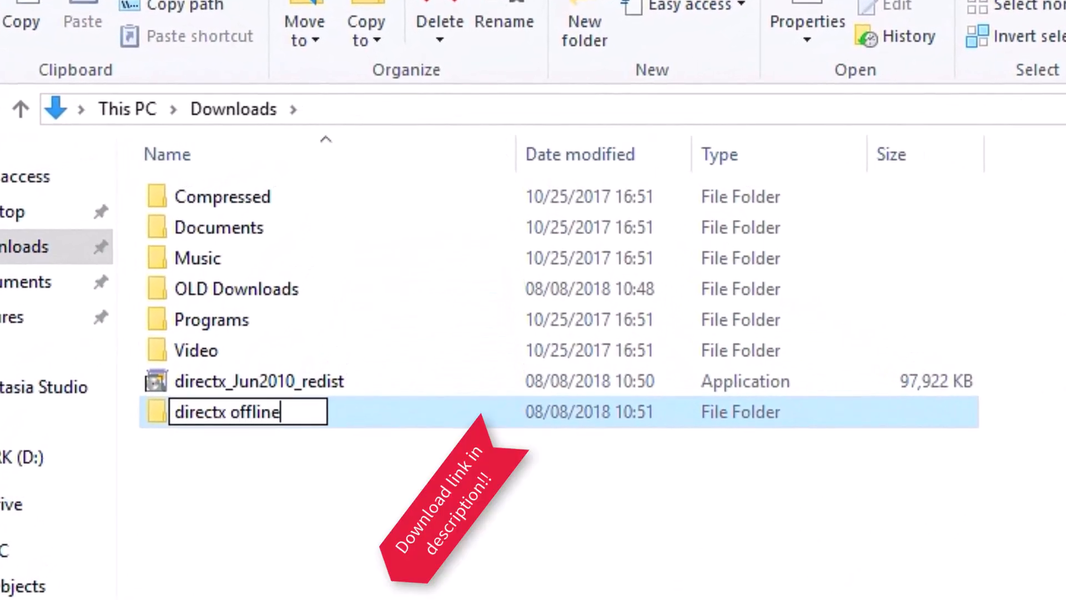
key(Return)
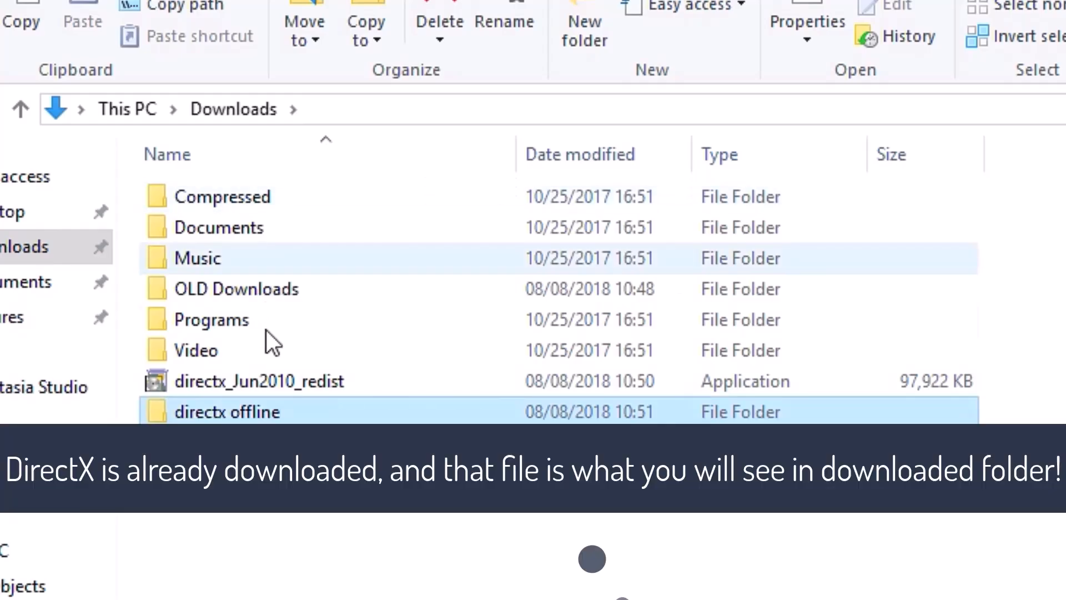
Run the directx_Jun2010_redist package from Downloads and accept its license agreement.
click(307, 383)
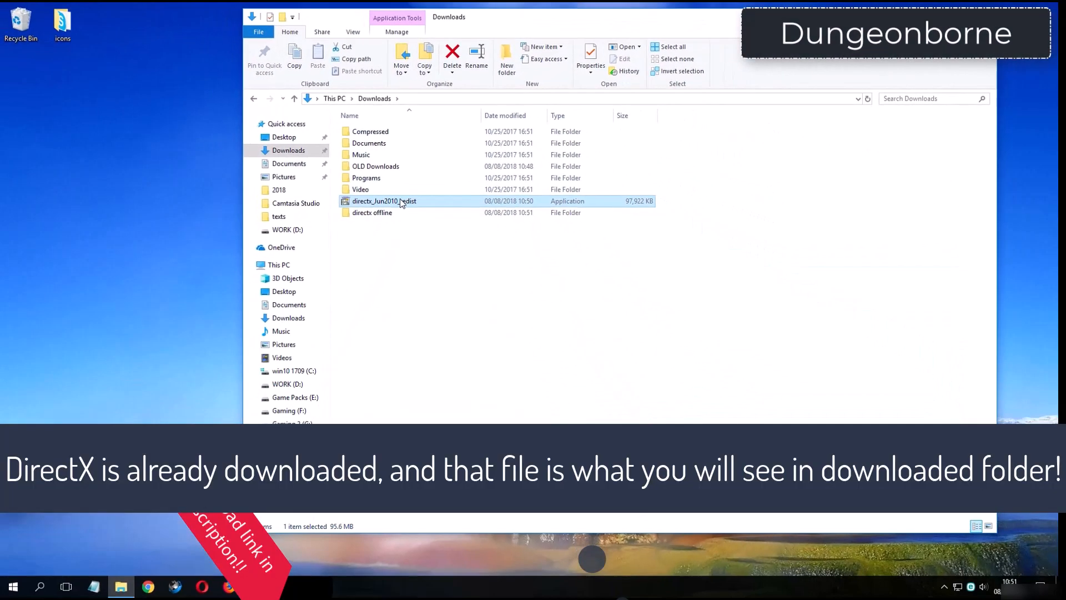
double_click(401, 202)
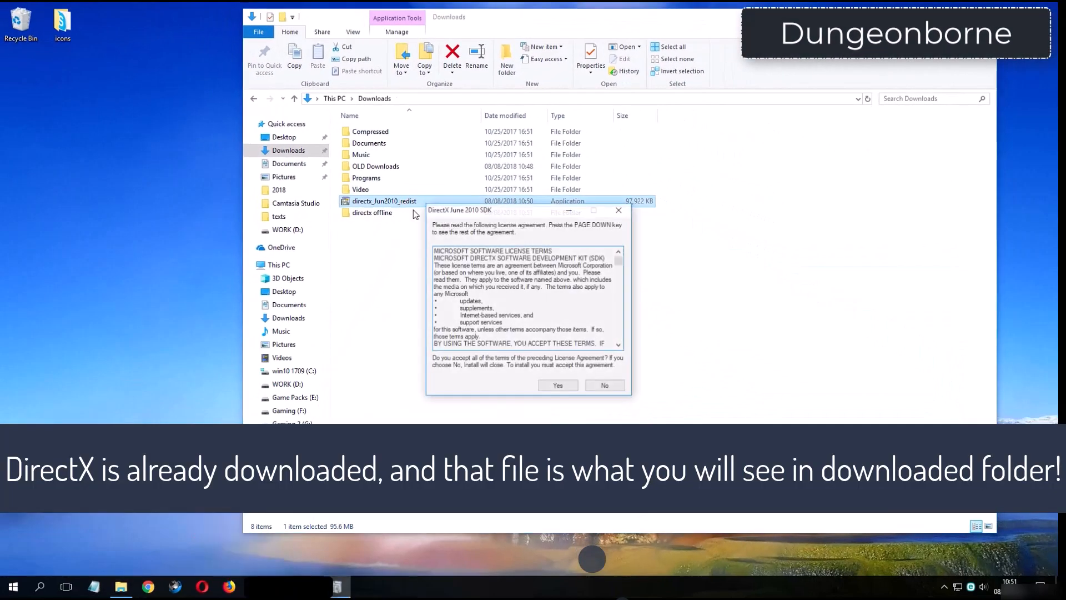
click(552, 384)
Choose the "directx offline" folder inside Downloads as the extraction location and extract the DirectX files there.
click(601, 305)
click(518, 241)
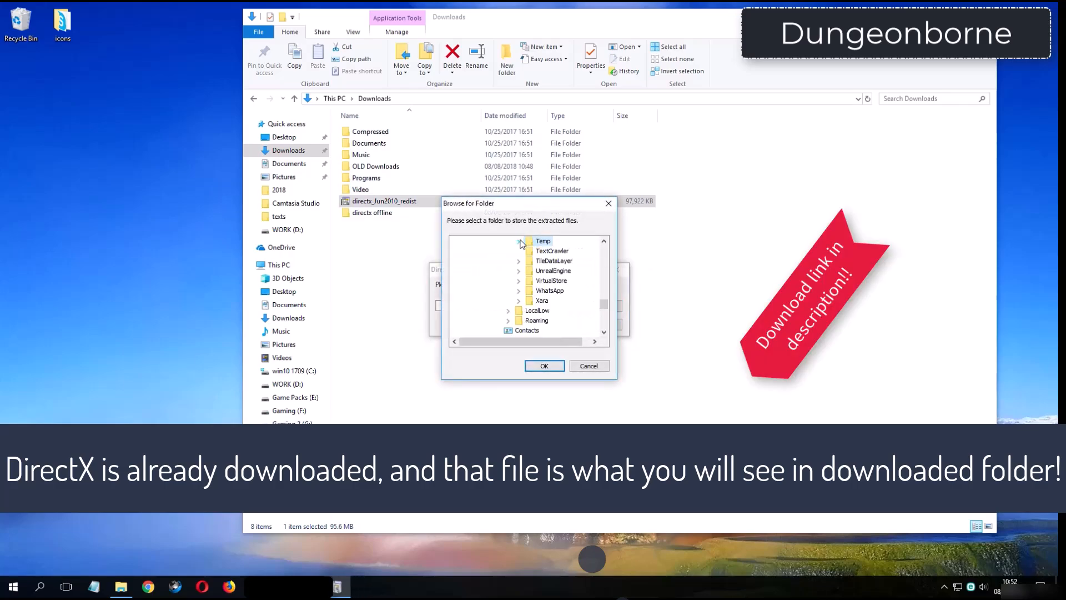
scroll(523, 280, down, 5)
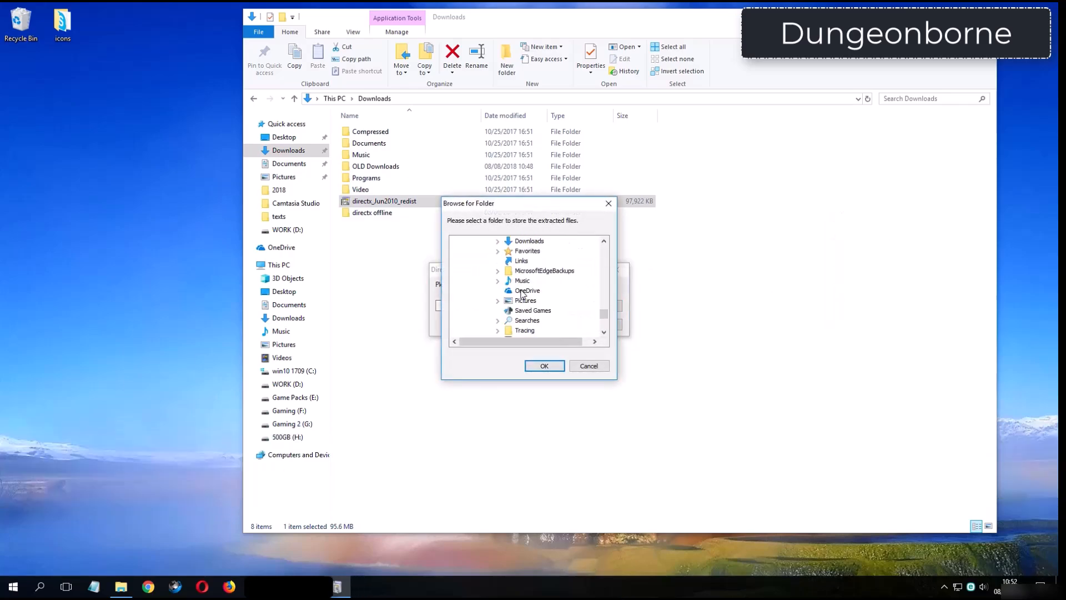
double_click(528, 242)
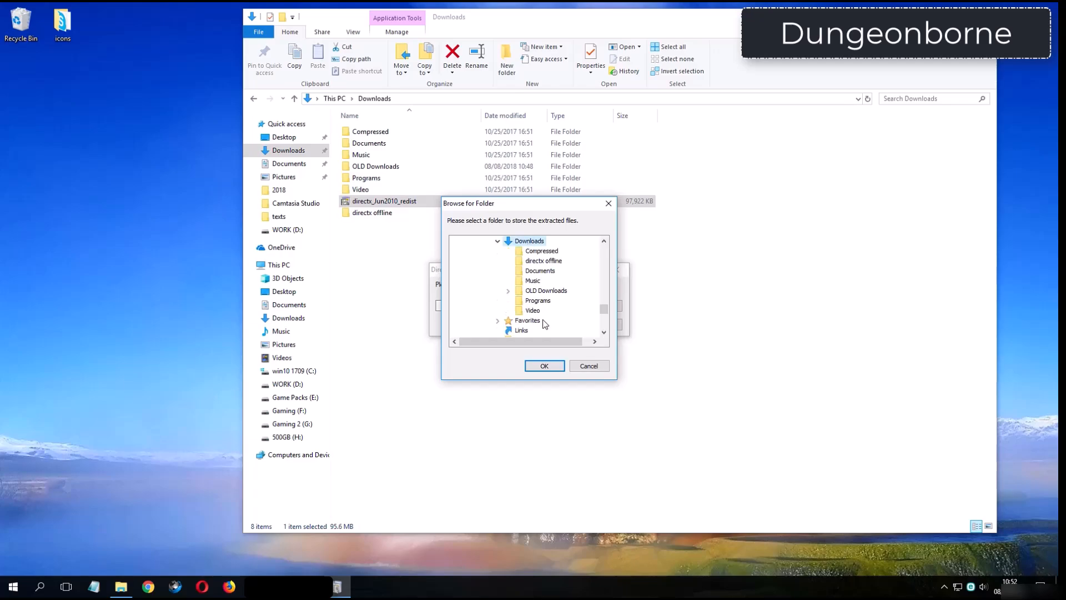
click(541, 262)
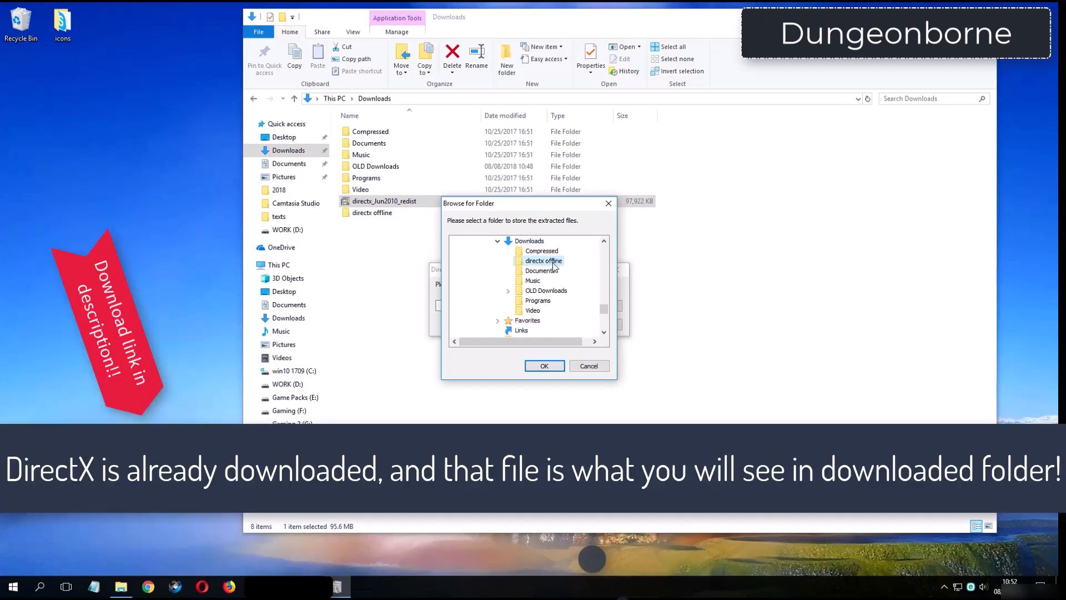
click(544, 366)
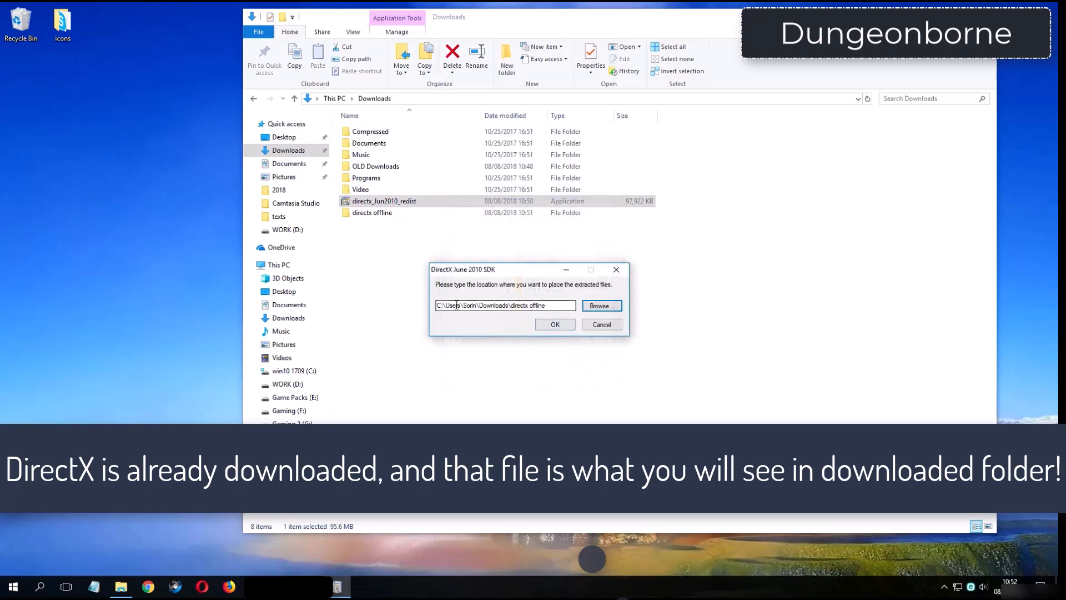
click(555, 323)
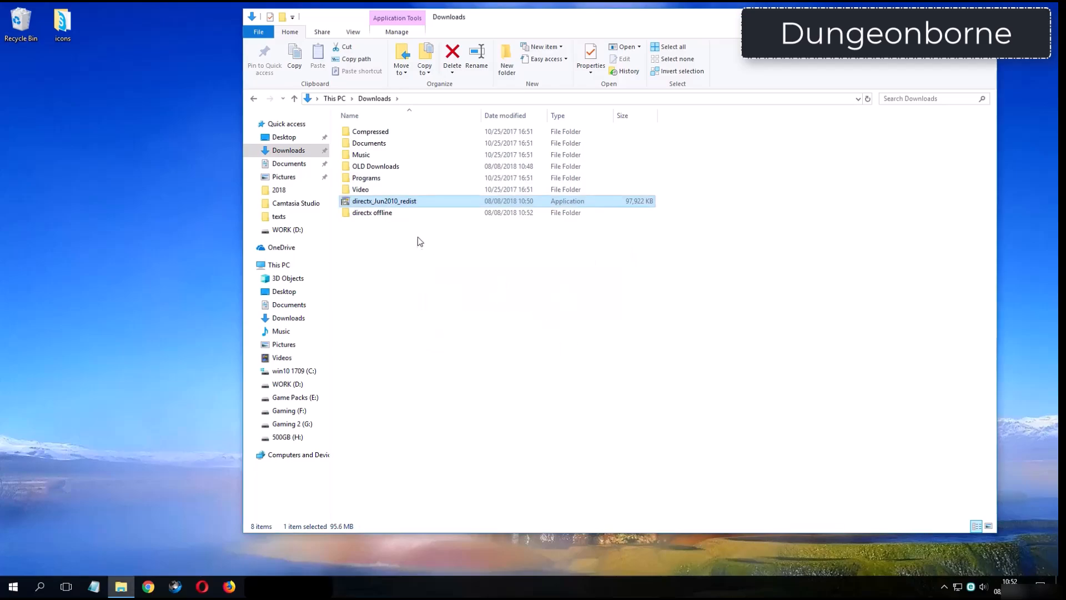
Open the "directx offline" folder, find the DXSETUP application and launch it.
double_click(392, 215)
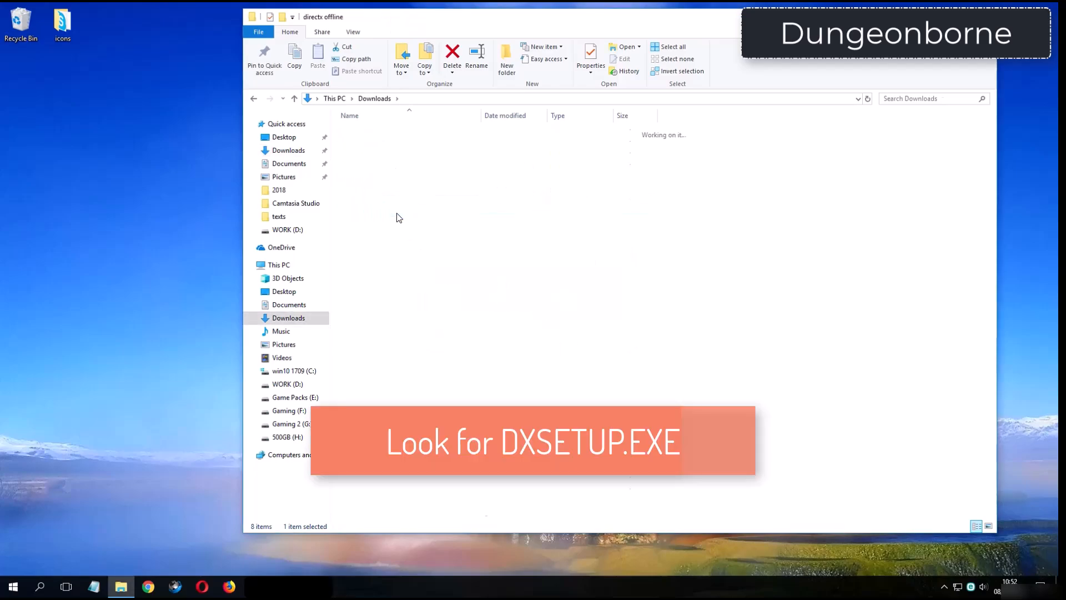
drag(990, 166, 988, 283)
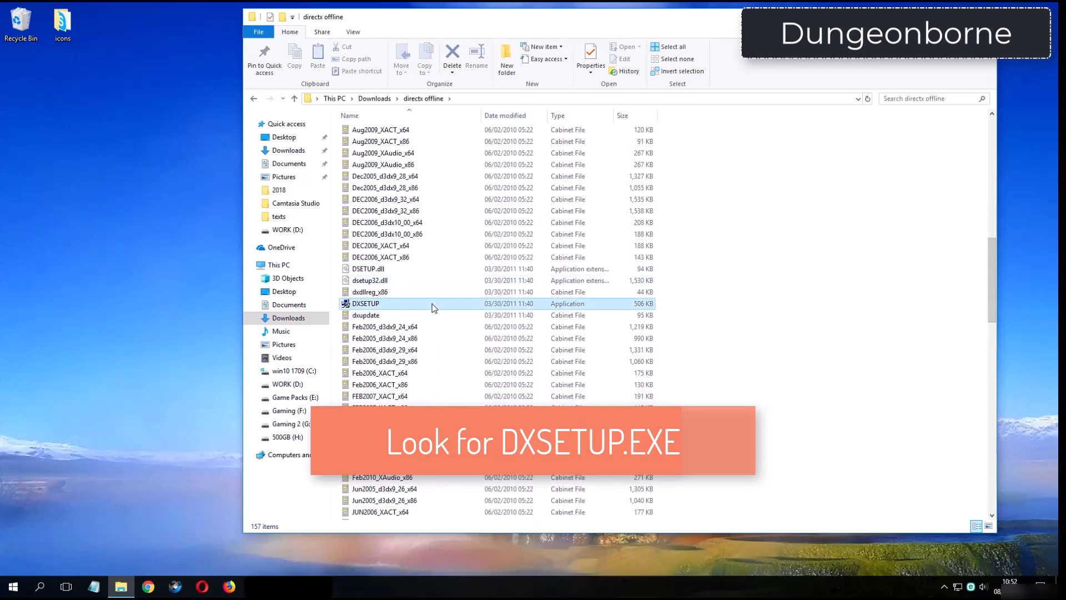
click(420, 303)
double_click(433, 305)
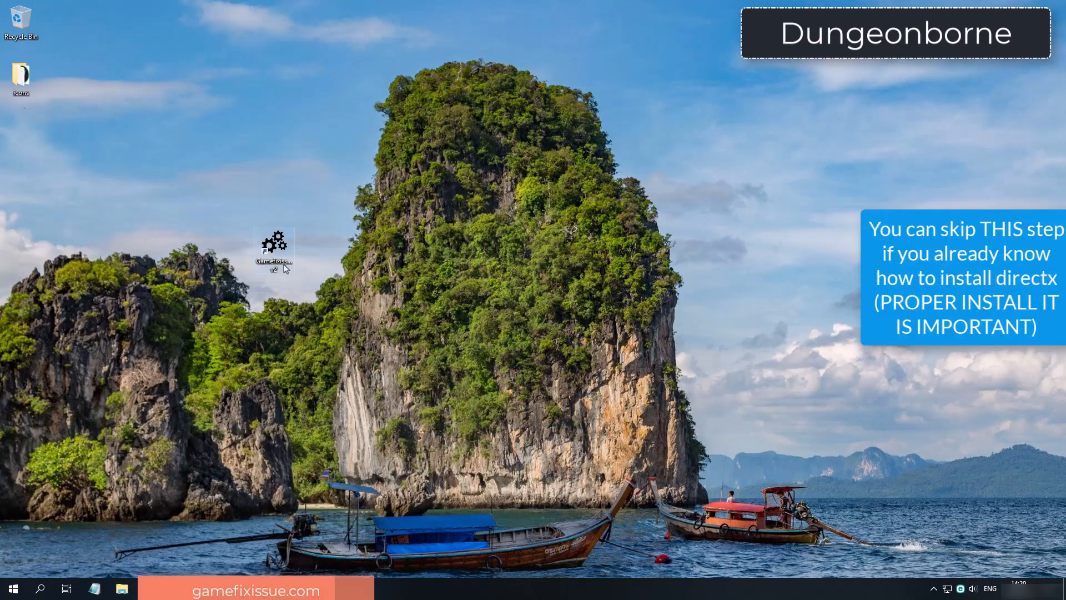
Open the Gamefixissue tool from the desktop, complete its DirectX Offline installation with the agreement accepted, and close the tool.
click(266, 254)
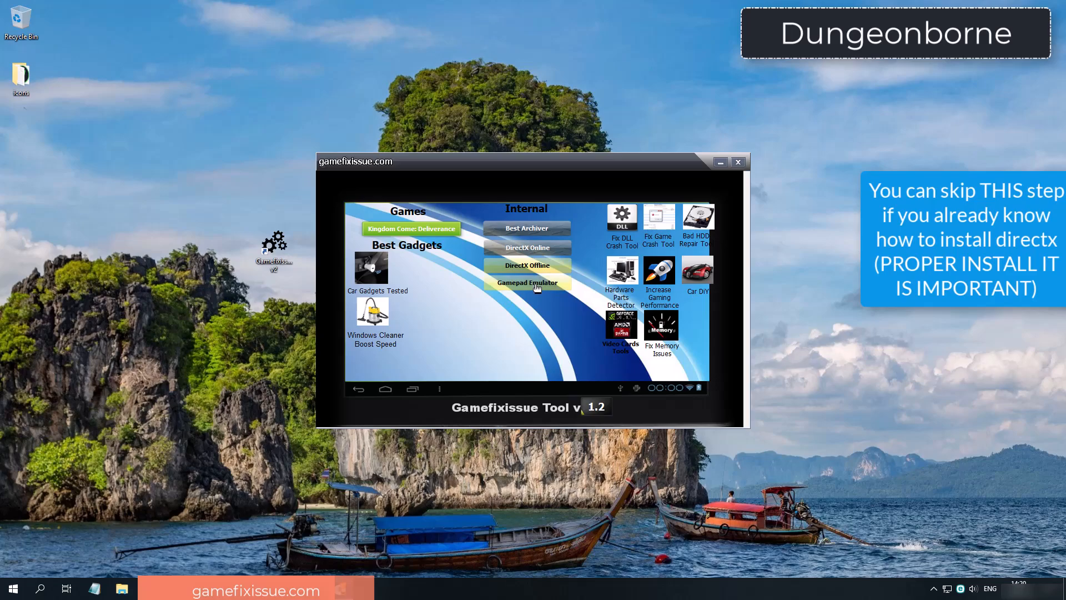
click(534, 267)
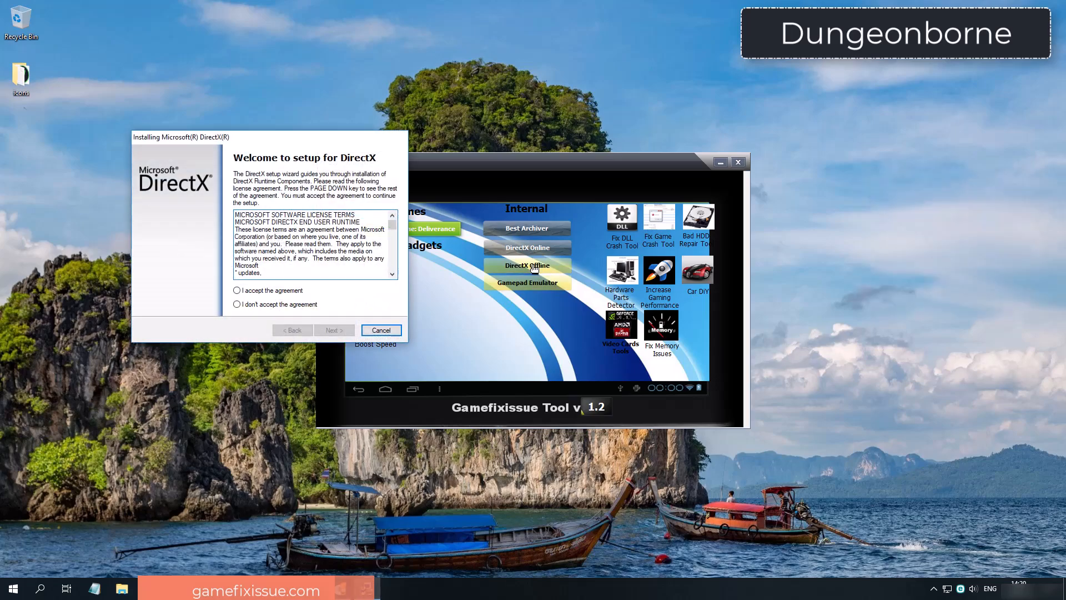
key(alt+a)
key(Return)
key(Return)
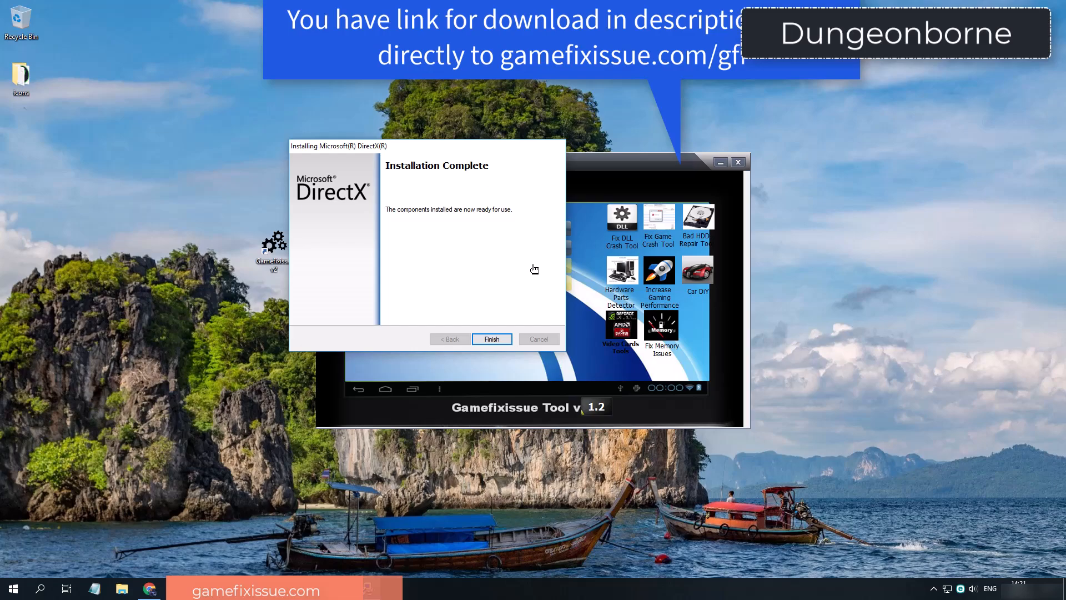
click(492, 338)
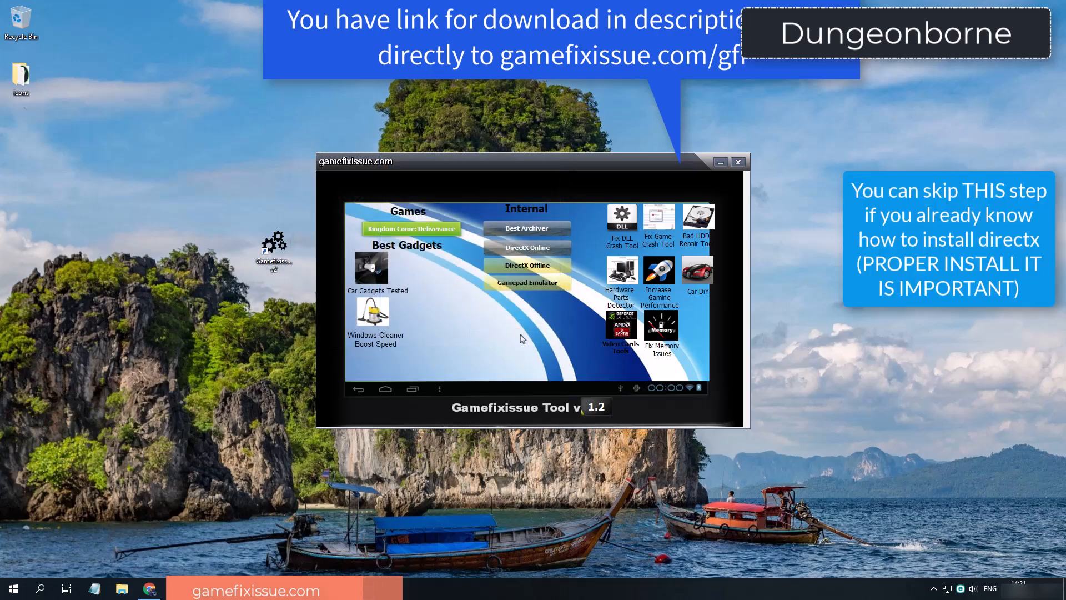
click(738, 162)
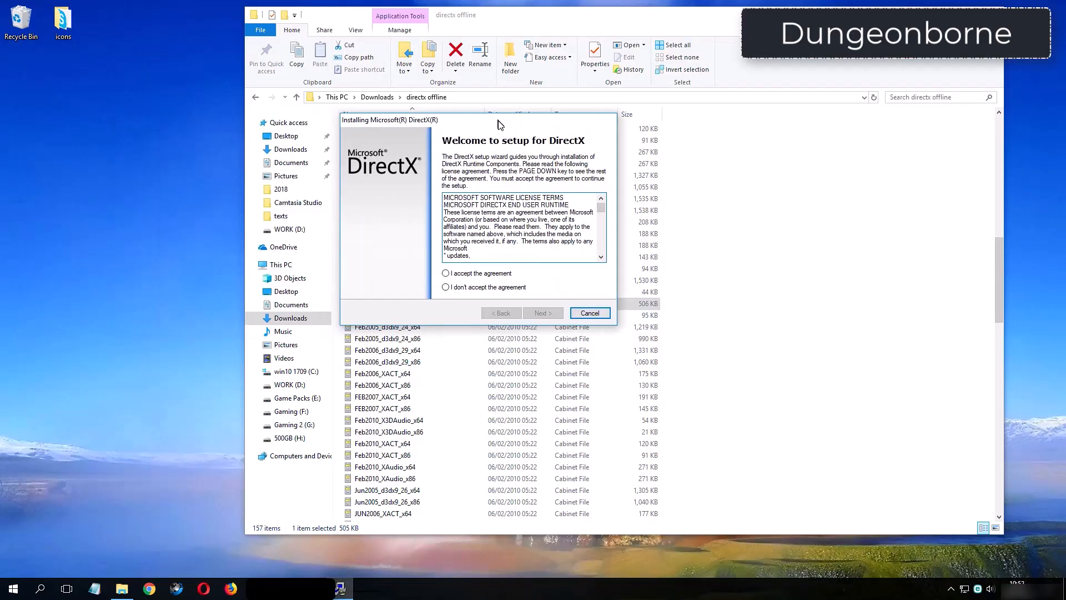
Accept the agreement in the DirectX setup wizard, install the runtime components and finish the wizard.
drag(498, 121, 508, 130)
click(497, 282)
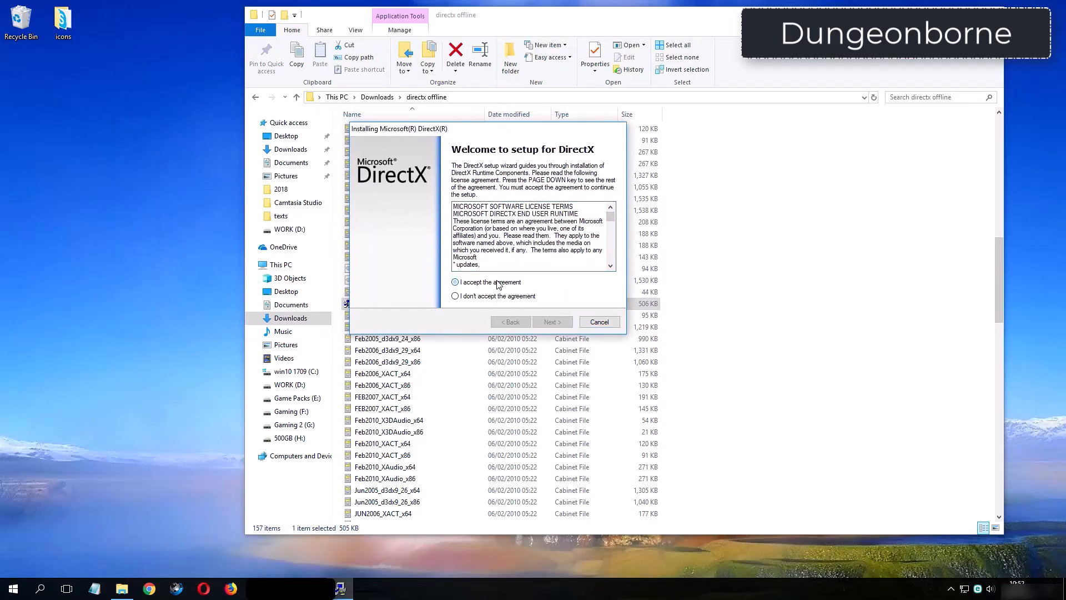
click(552, 325)
click(553, 323)
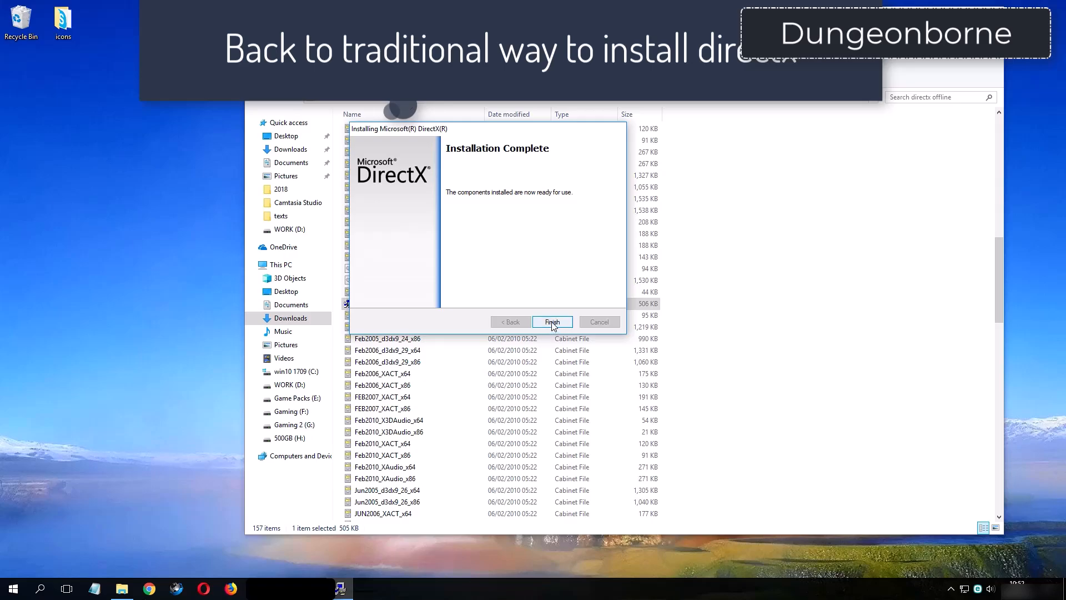
click(552, 323)
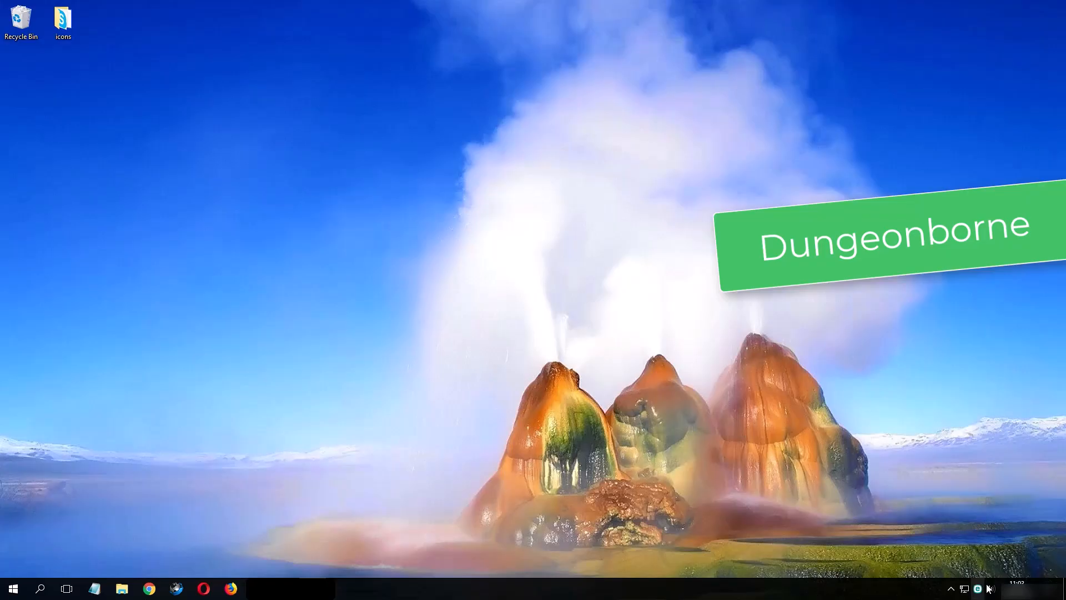
Open the Windows playback devices list and bring up the properties of the default Speakers device.
right_click(990, 591)
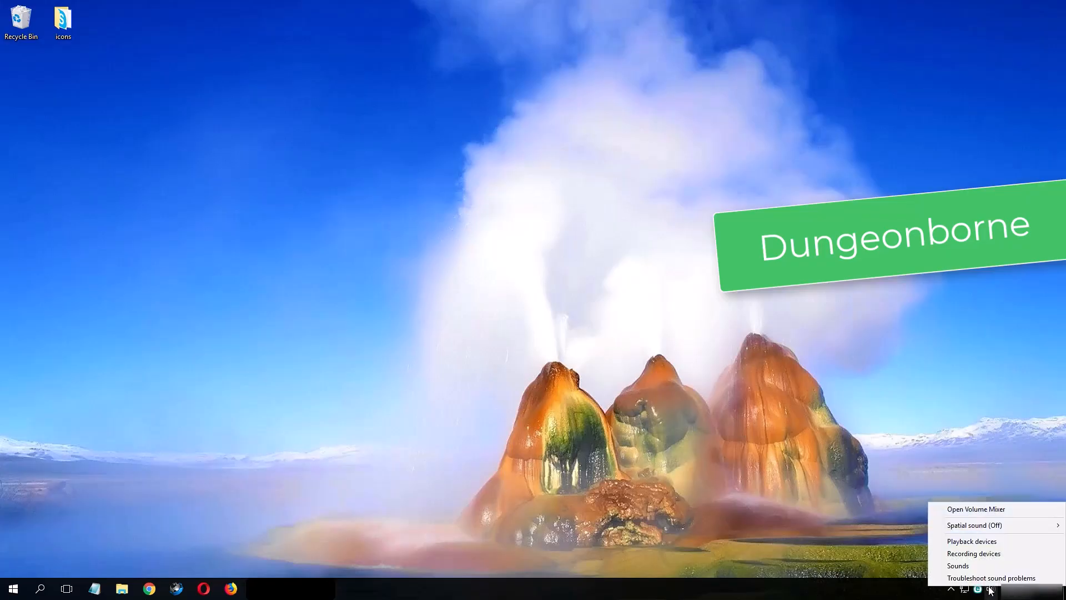
click(972, 543)
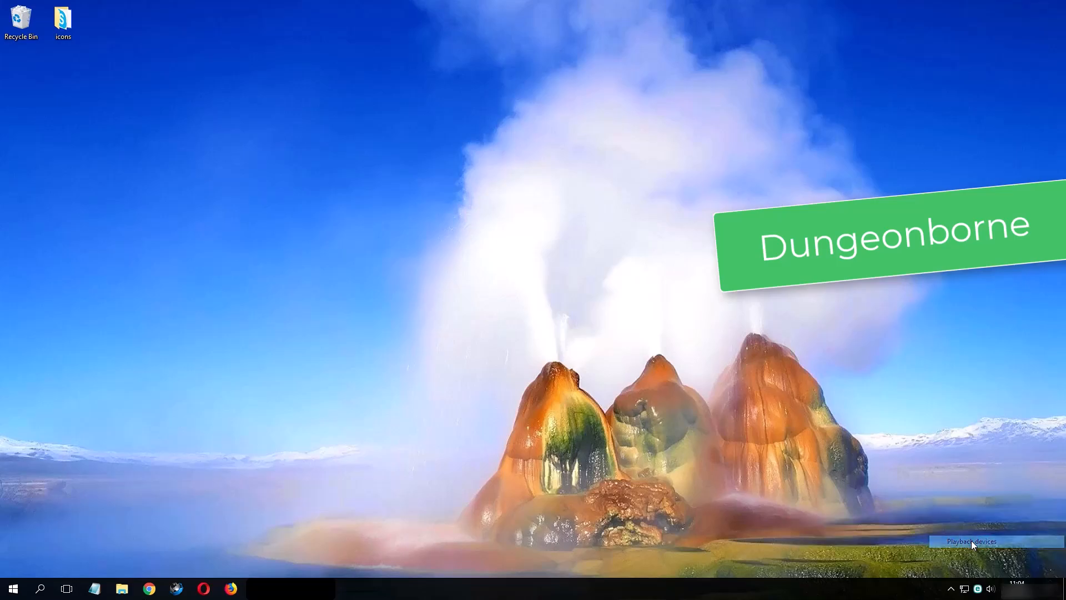
drag(178, 84, 425, 131)
drag(533, 209, 544, 297)
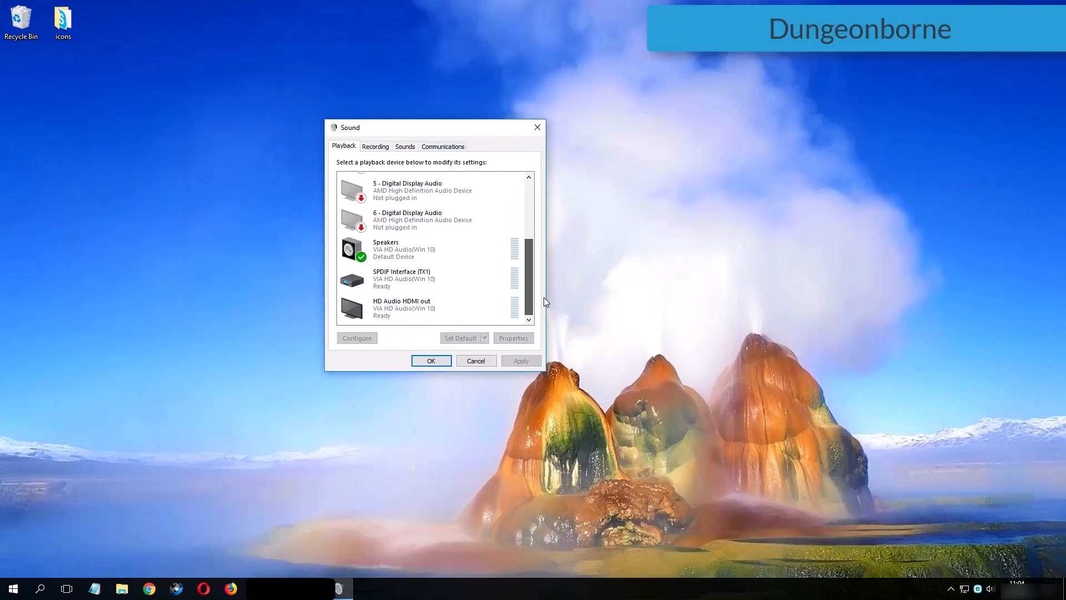
click(362, 259)
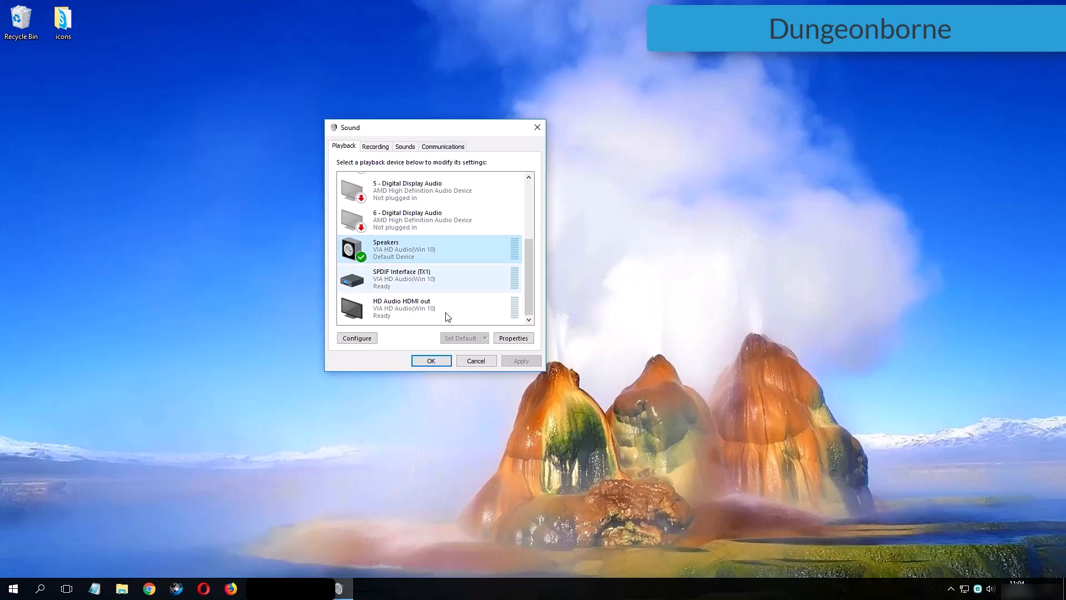
click(513, 338)
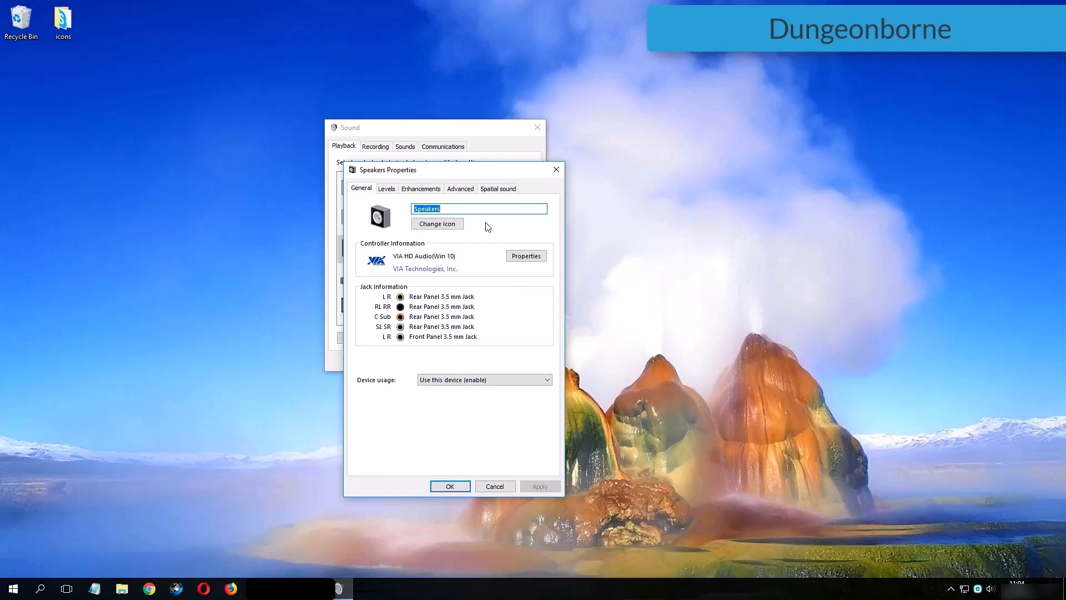
Set the speakers' default format to 16 bit, 44100 Hz (CD Quality), apply and confirm it, and close the sound dialogs.
click(457, 190)
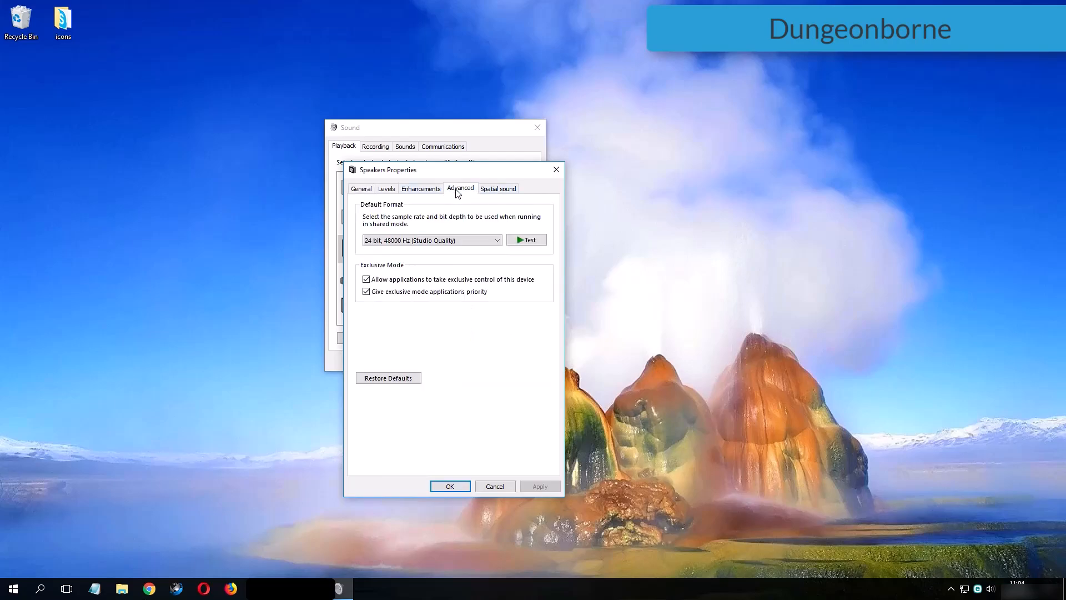
click(435, 241)
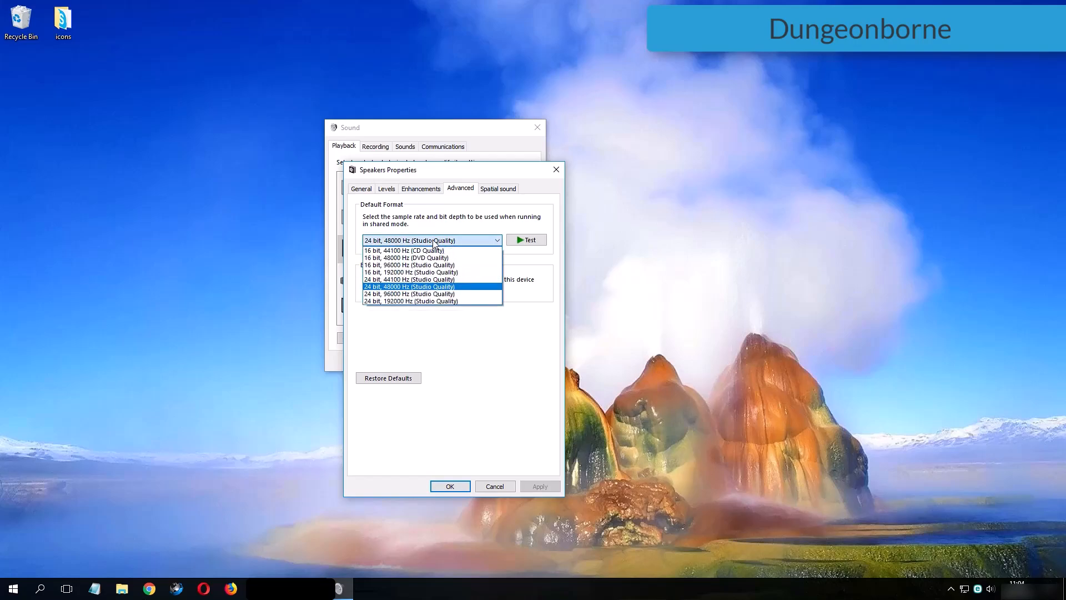
click(404, 301)
click(478, 241)
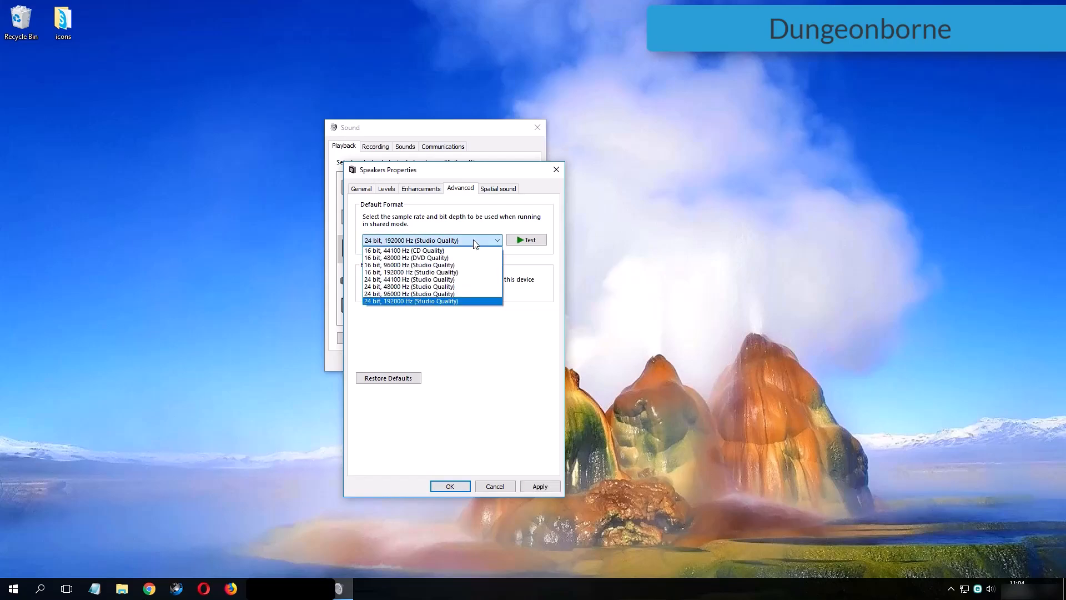
click(424, 250)
click(553, 487)
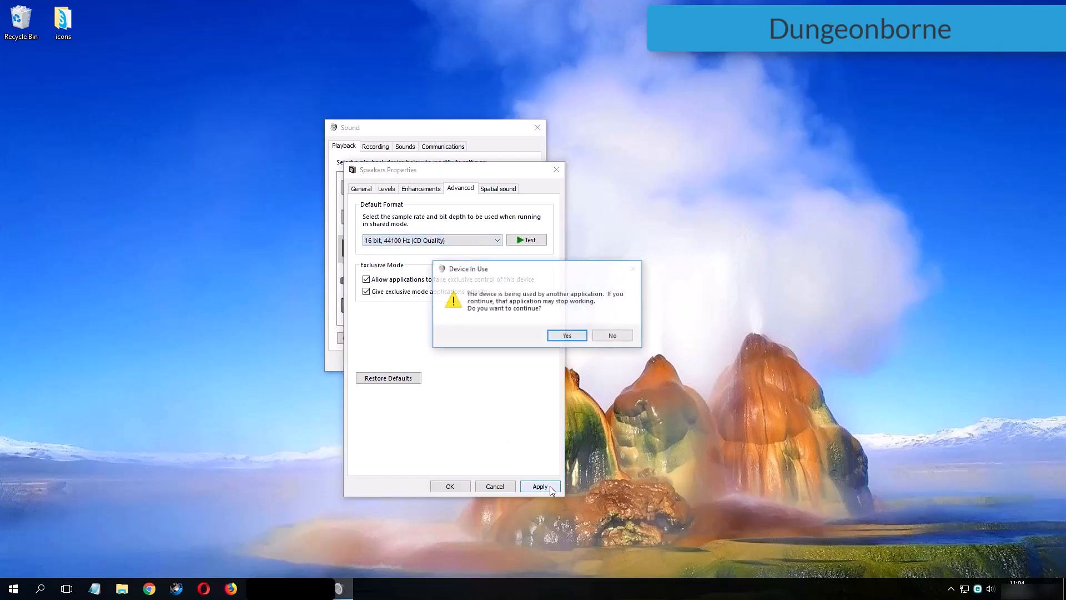
click(567, 336)
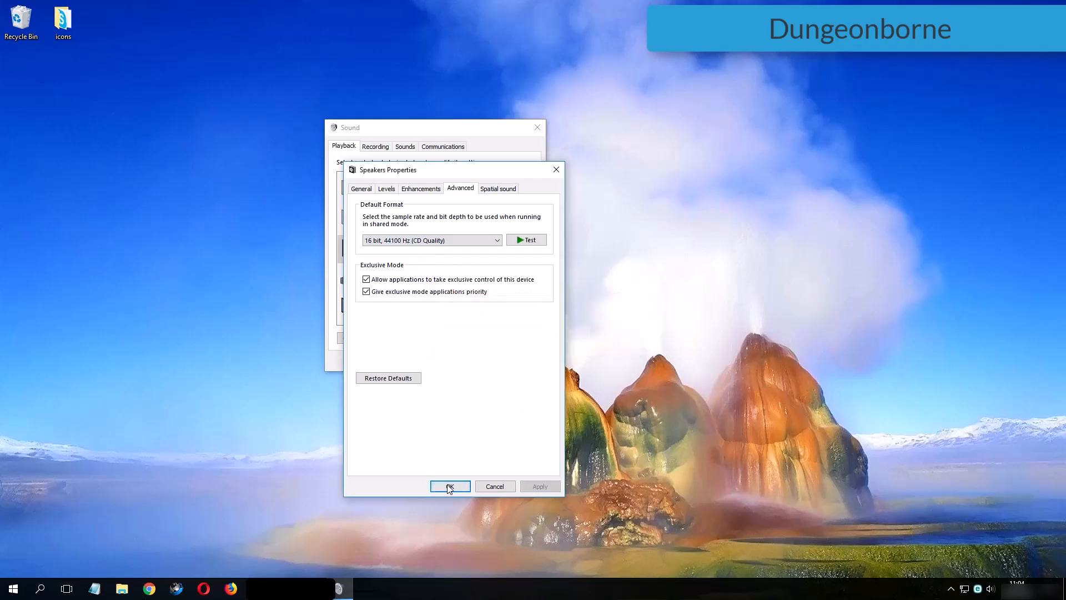
click(450, 486)
click(435, 361)
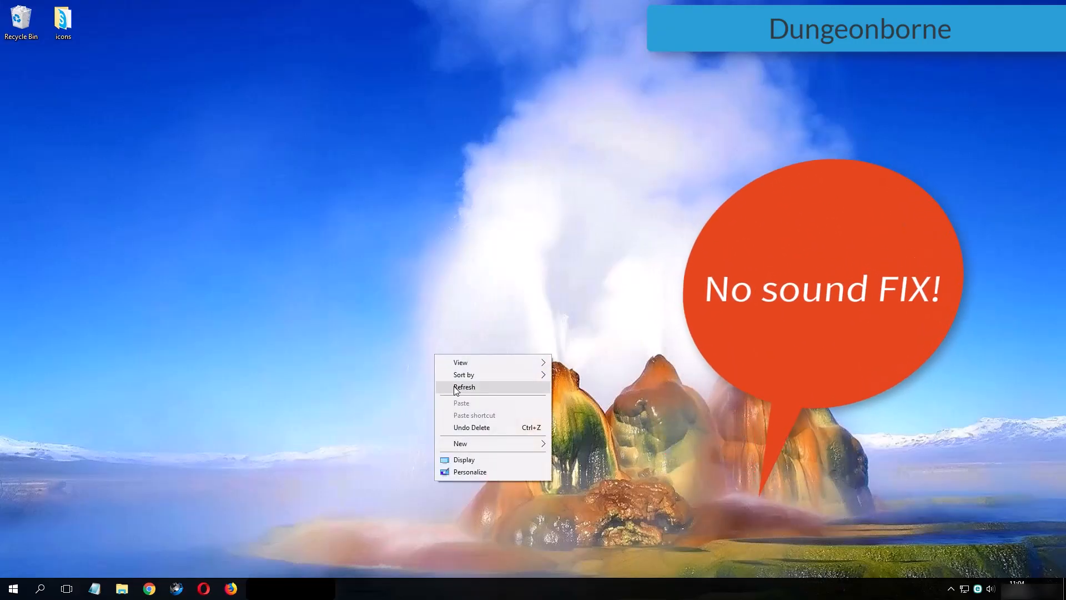
click(461, 388)
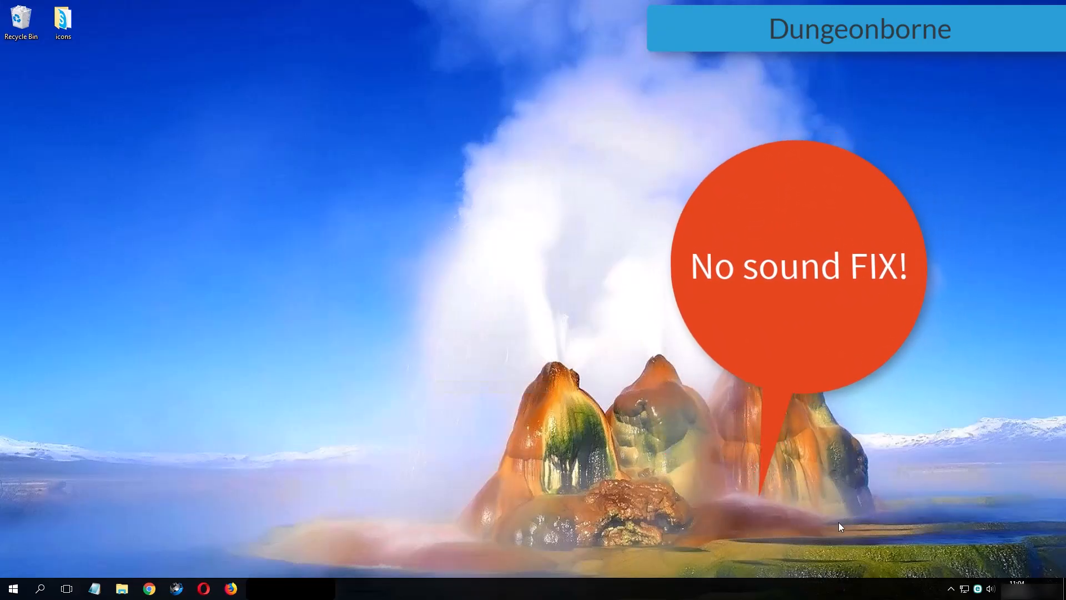
Reopen the Windows playback devices list and bring up the properties of the default Speakers device.
right_click(990, 588)
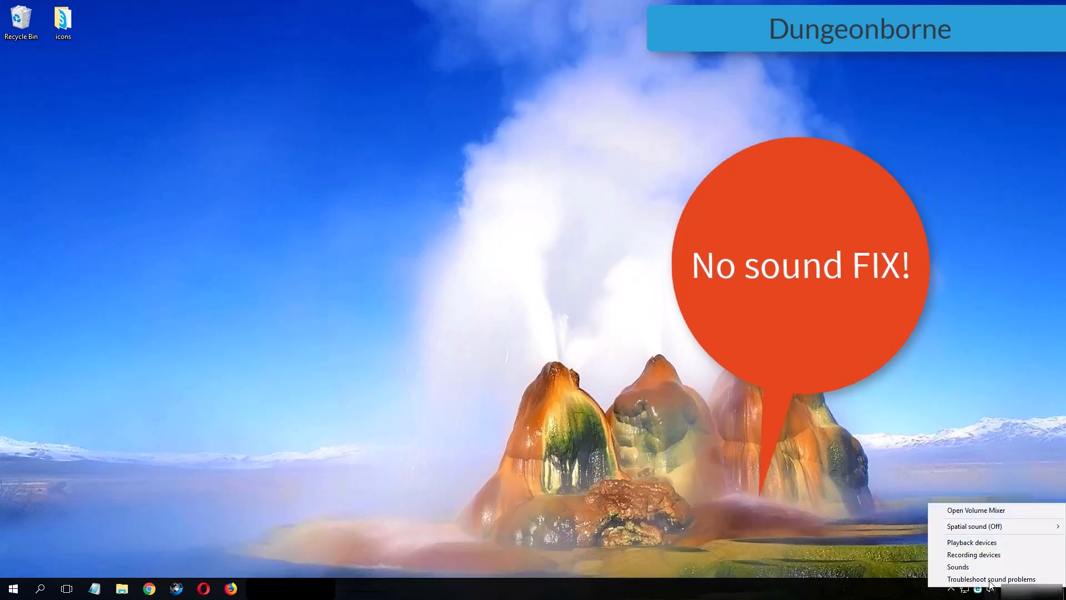
click(971, 542)
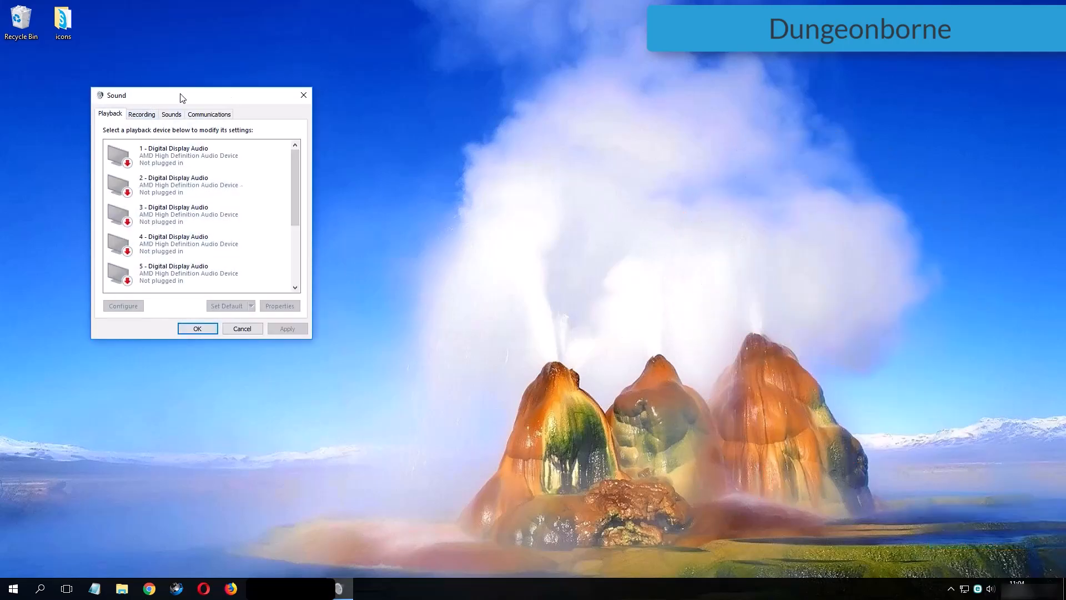
drag(178, 100, 296, 121)
scroll(389, 240, down, 2)
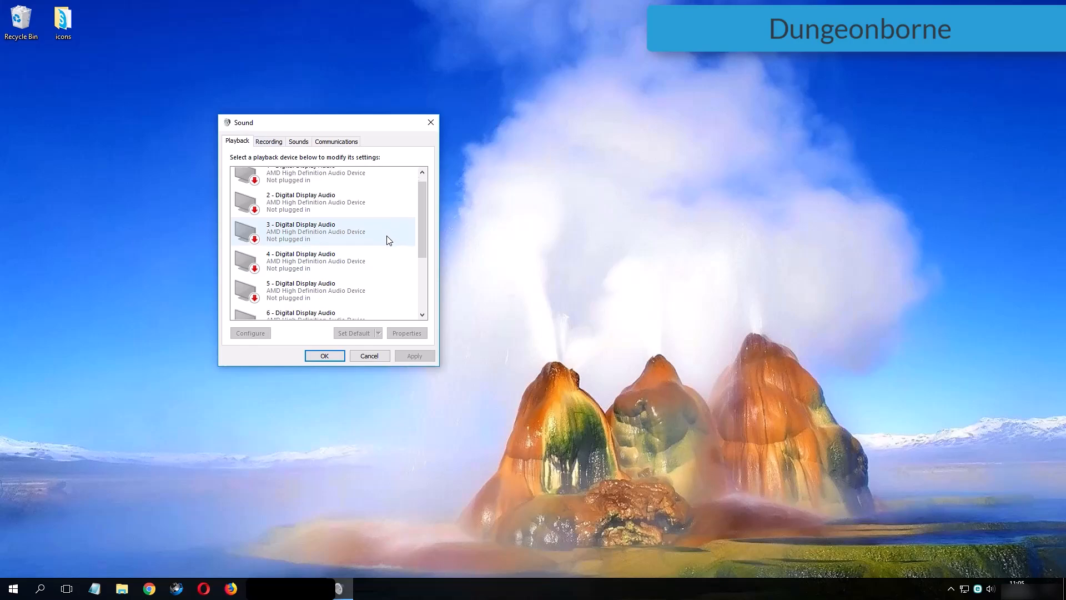
scroll(381, 246, down, 1)
click(304, 279)
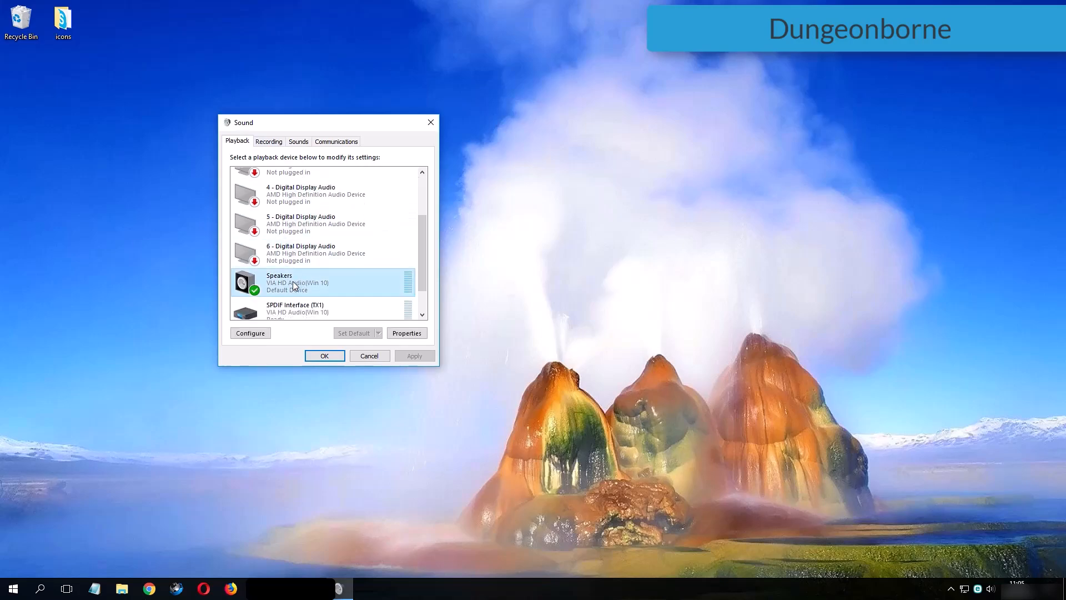
double_click(294, 285)
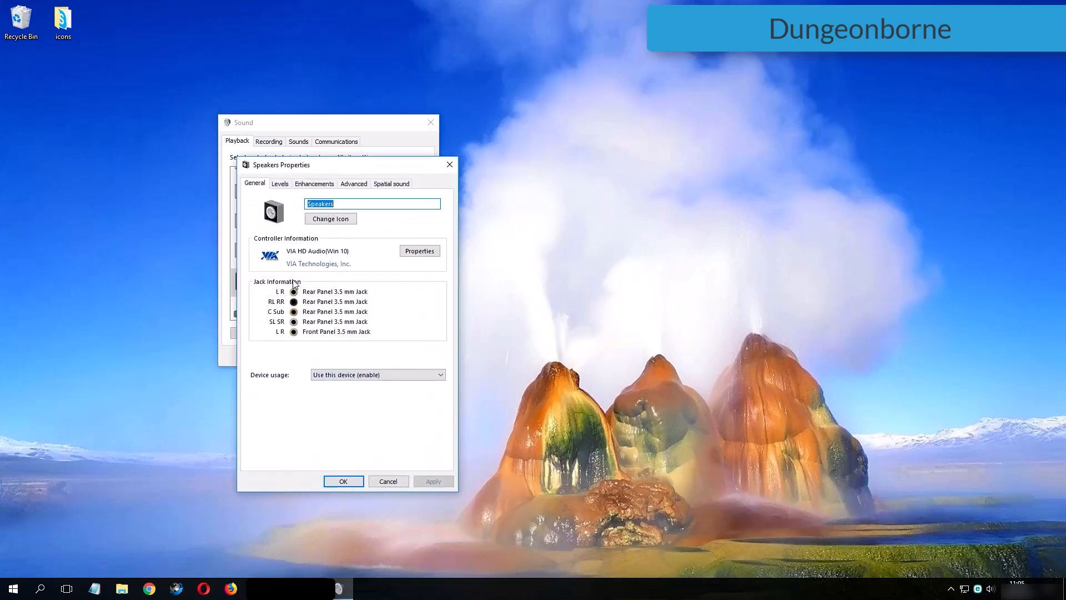
Set the speakers' default format to 24 bit, 192000 Hz (Studio Quality), apply it and close the sound dialogs.
click(356, 189)
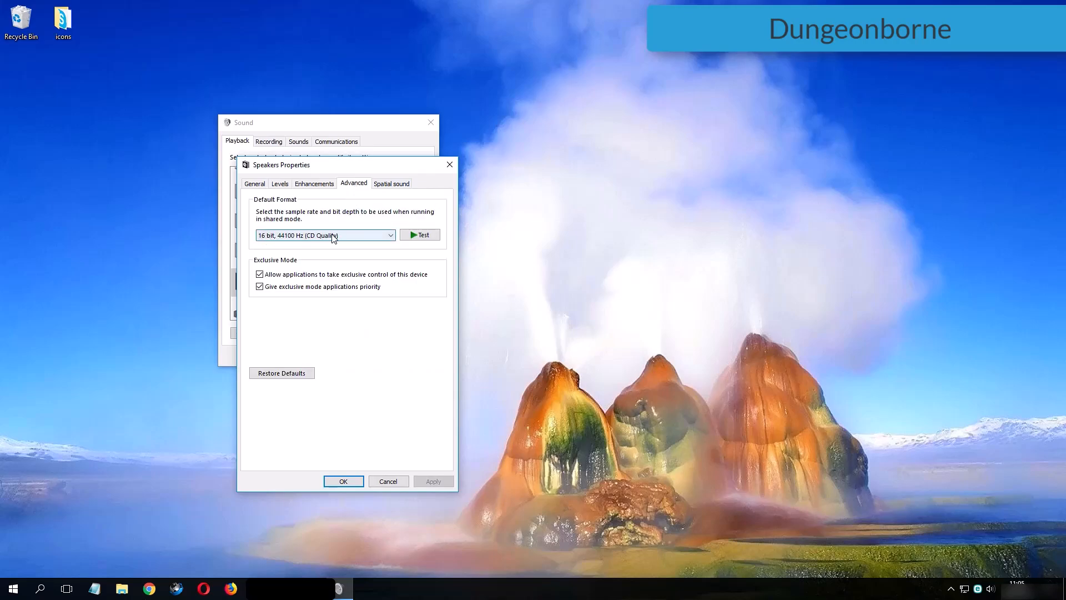
click(333, 237)
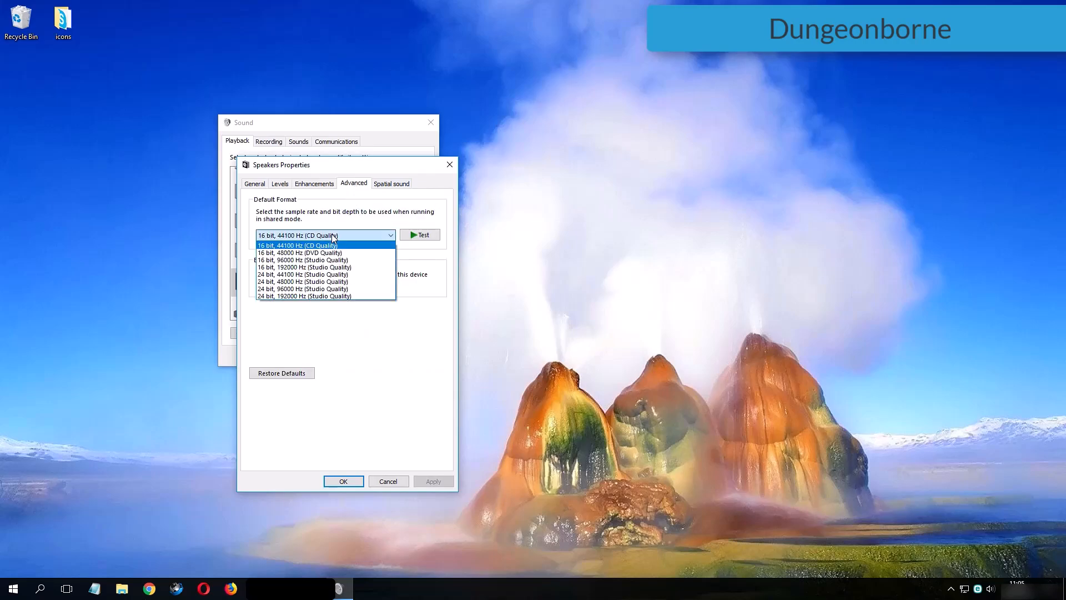
click(347, 296)
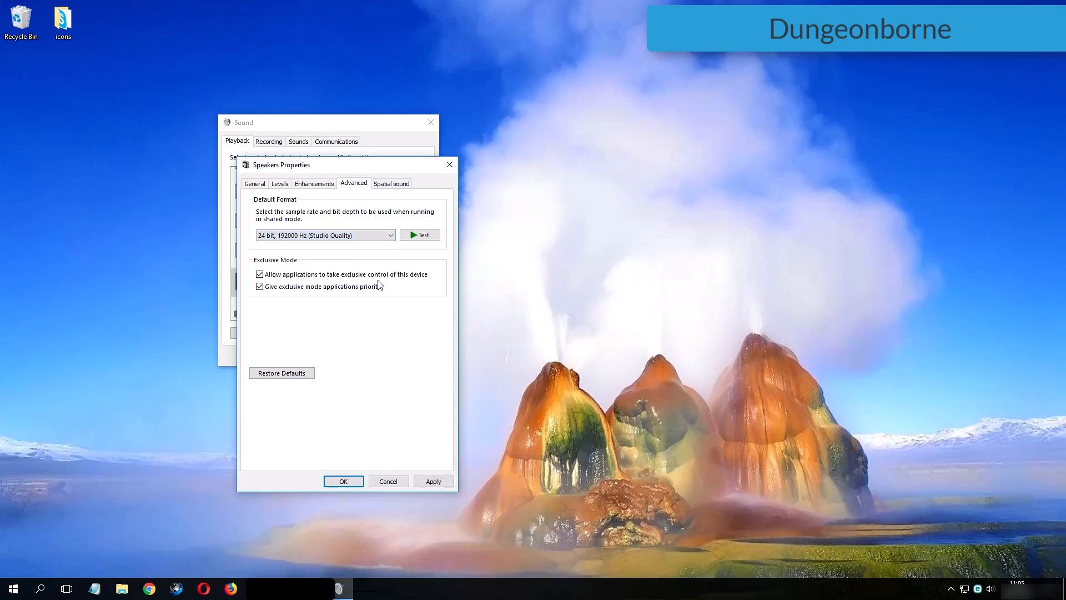
click(434, 485)
click(343, 482)
click(329, 360)
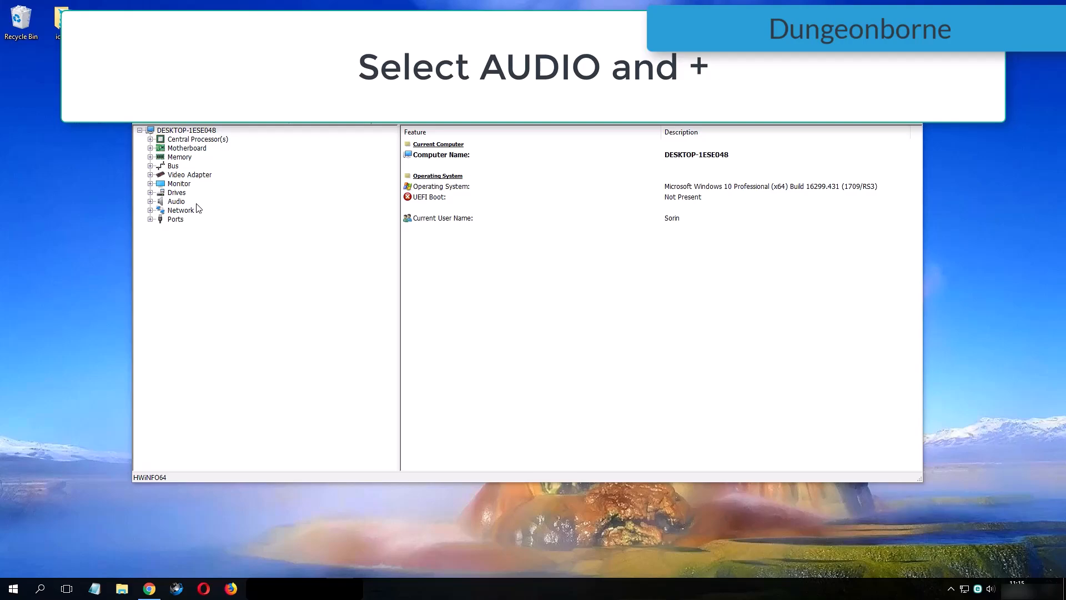
In HWiNFO64, expand the Audio category and show the details of its first entry, the Intel 5 Series/34x0 Chipset audio controller.
click(171, 202)
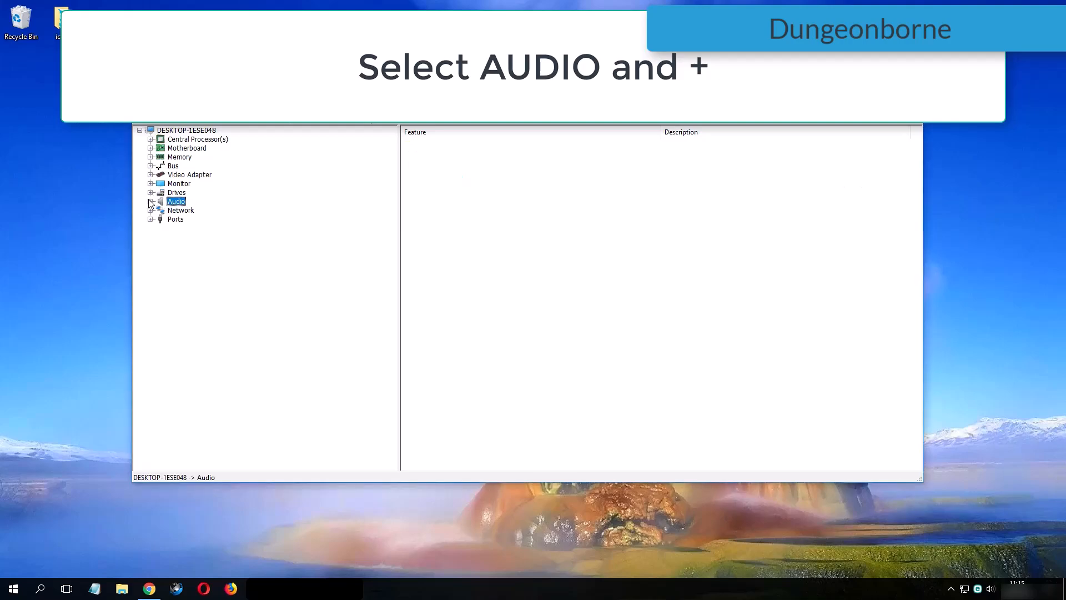
click(150, 201)
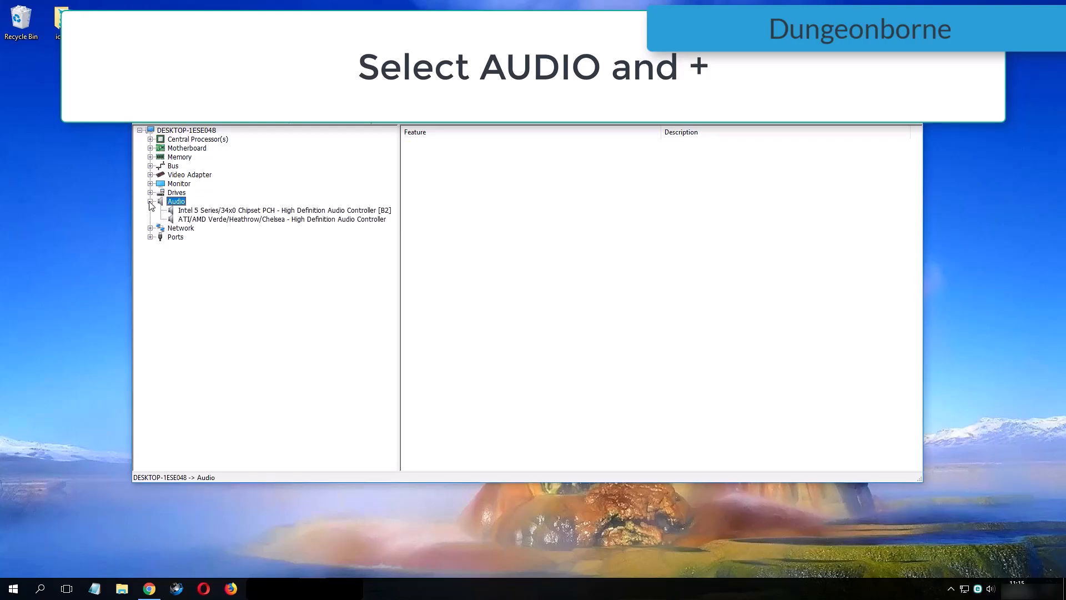
click(180, 212)
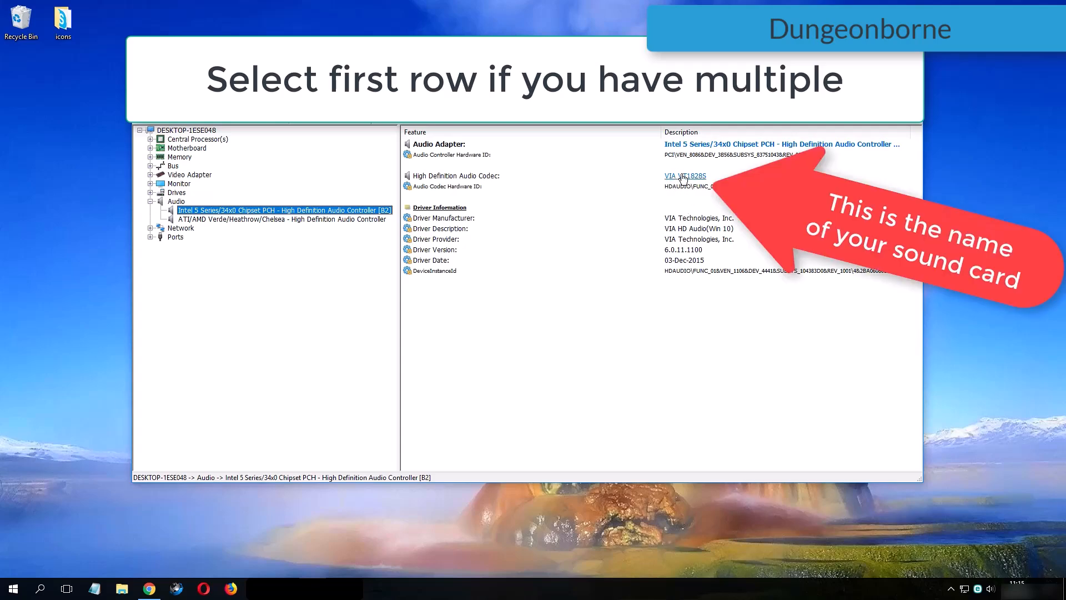
Check the sound card name under High Definition Audio Codec and view the driver options offered for it.
click(707, 169)
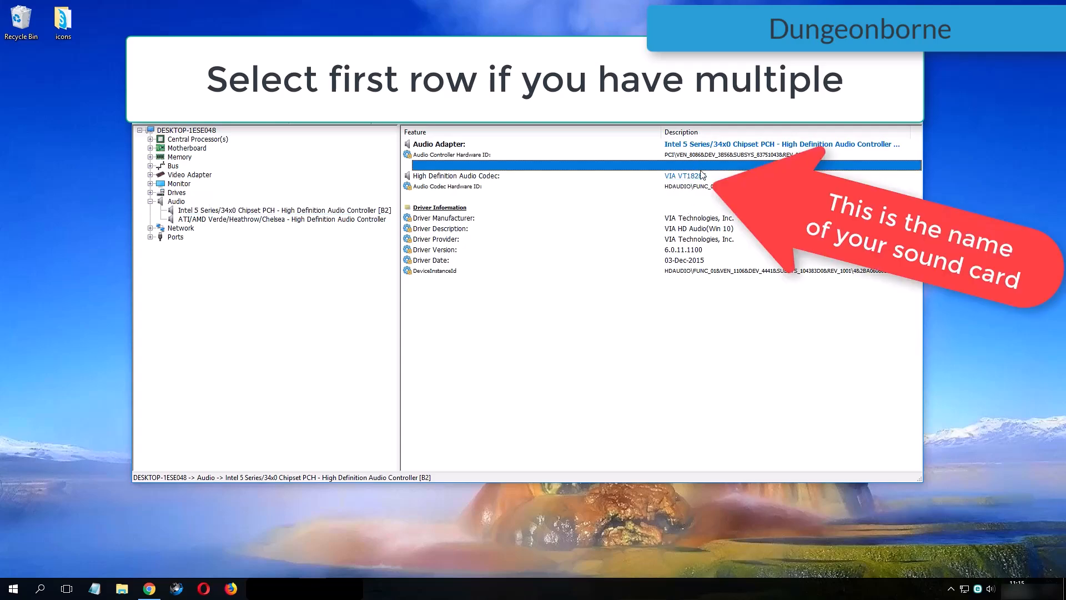
right_click(709, 176)
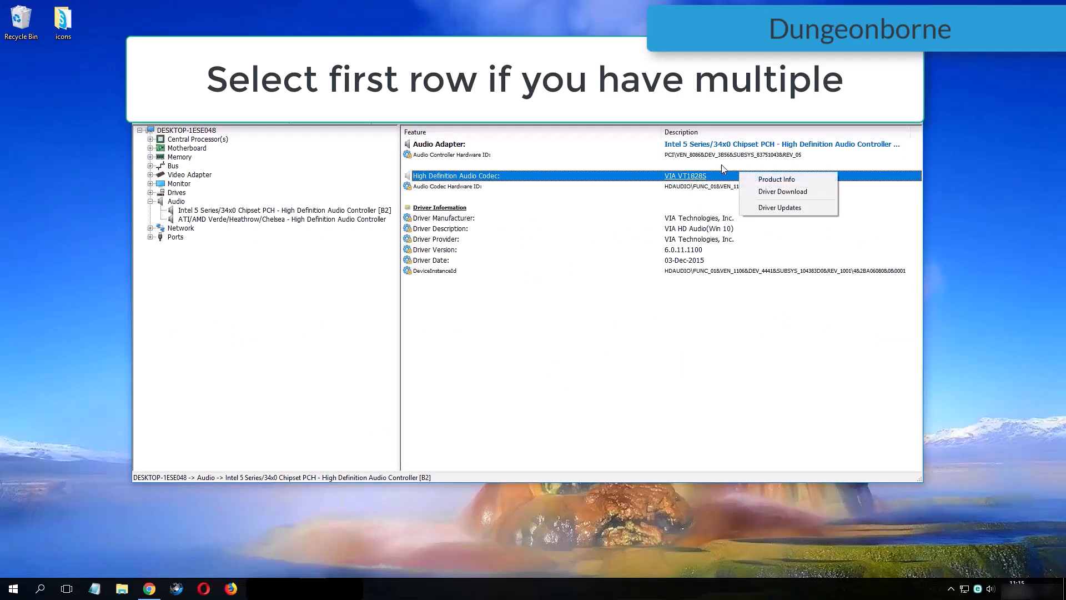
click(721, 165)
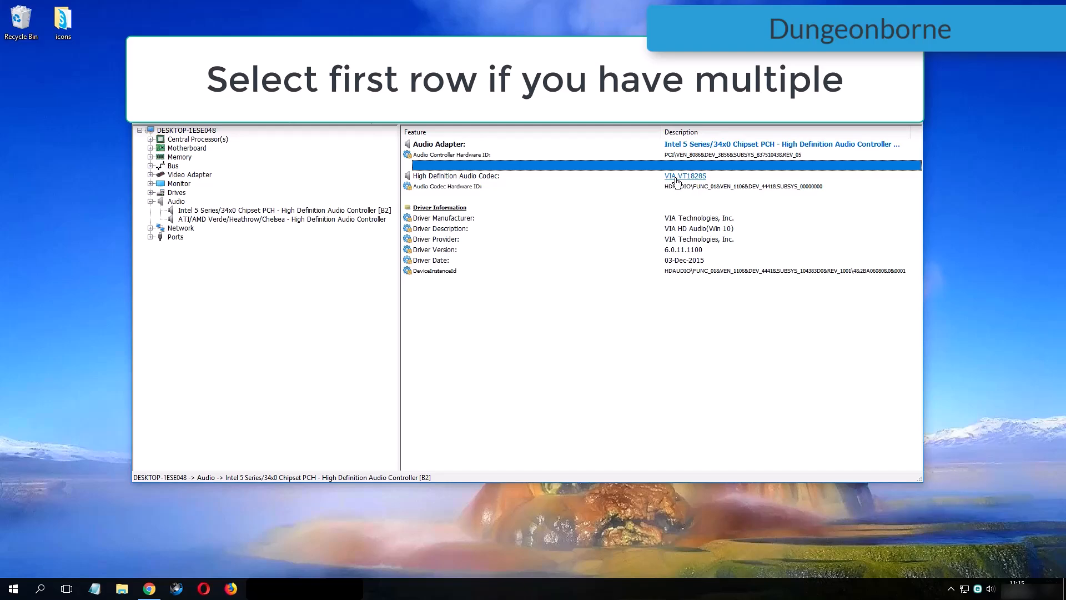
right_click(683, 177)
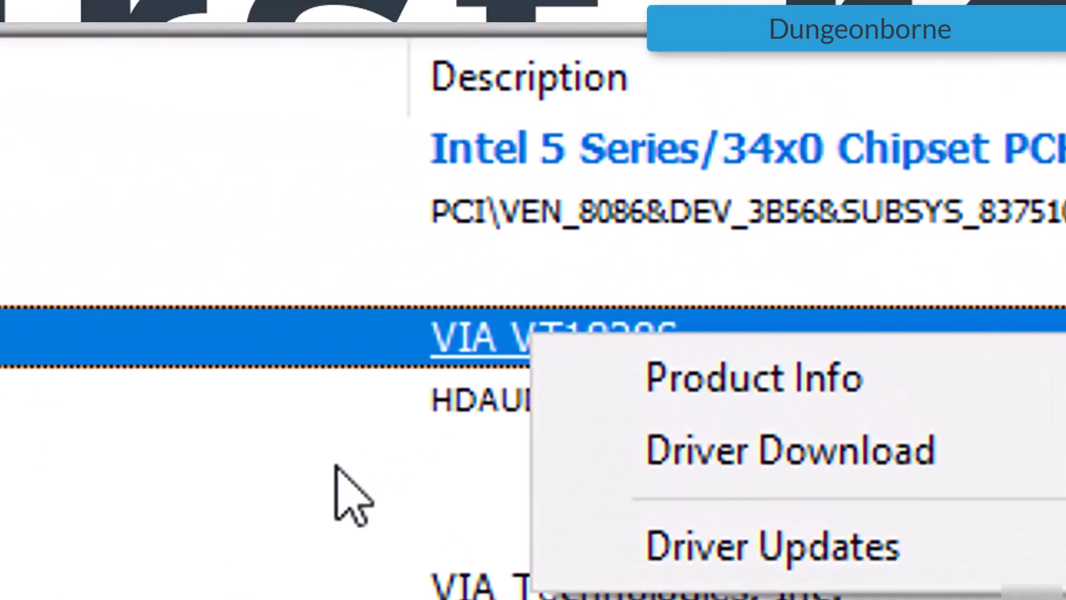
click(650, 200)
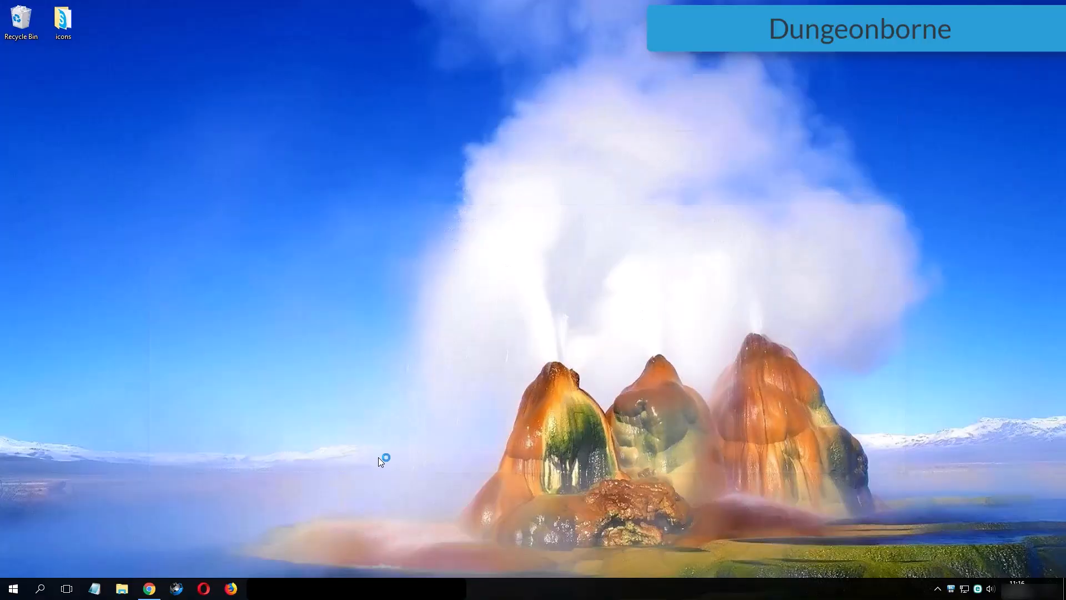
Switch to Chrome and find the audio driver links by sound card name in the gamefixissue.com parts detector guide.
click(150, 590)
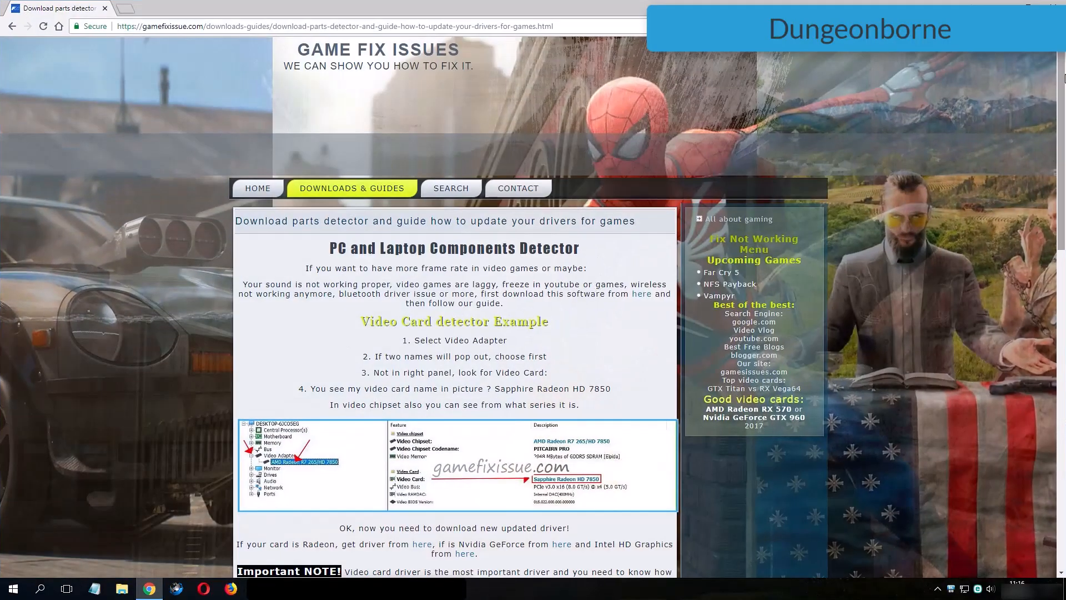
drag(1063, 139, 1062, 183)
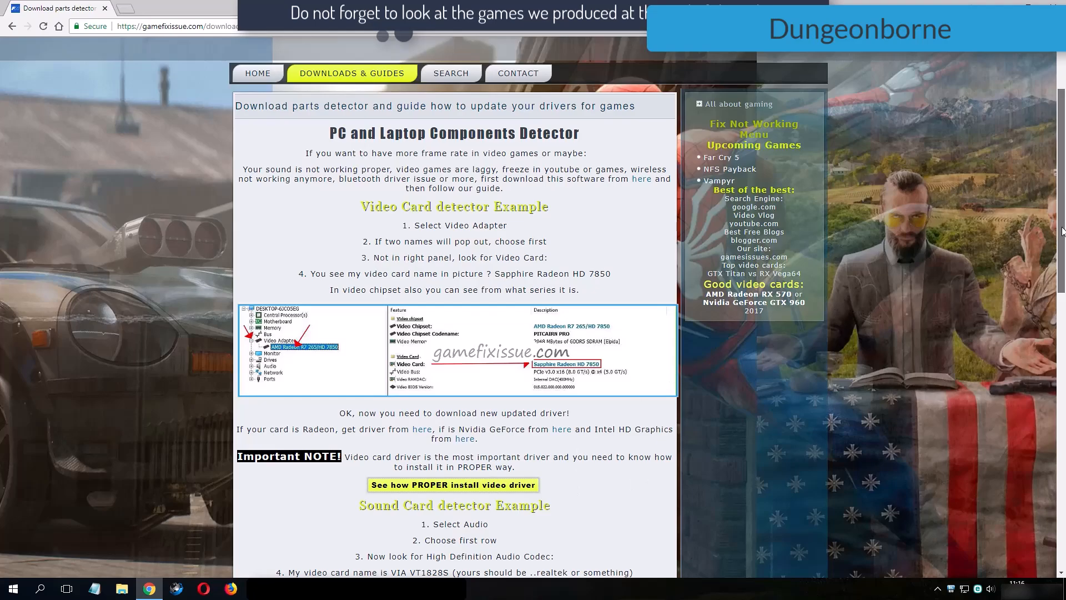
scroll(690, 429, down, 7)
scroll(519, 383, down, 7)
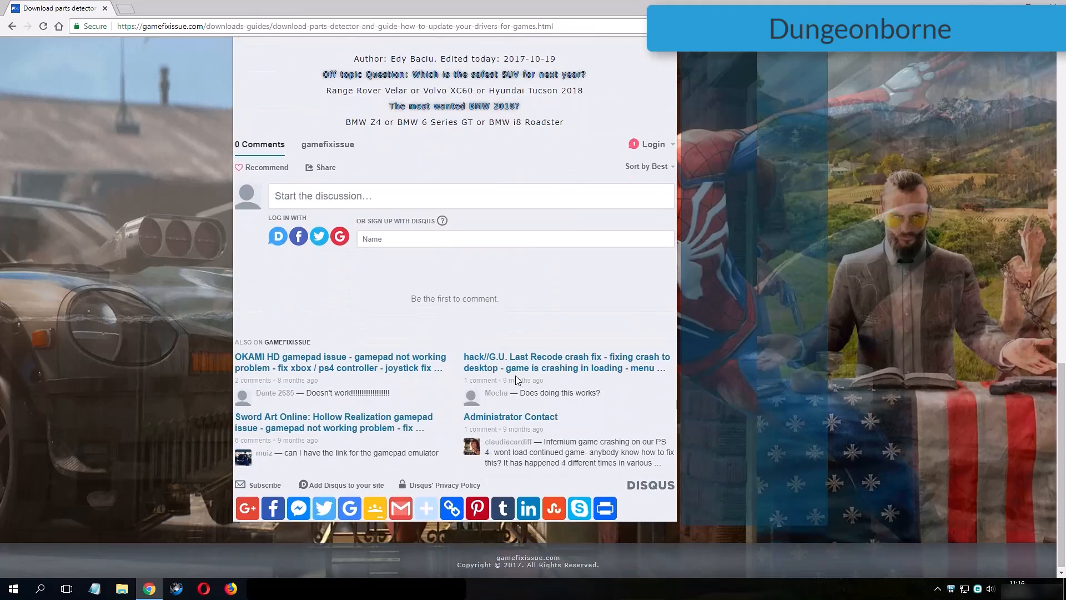
scroll(322, 475, up, 8)
scroll(322, 474, up, 1)
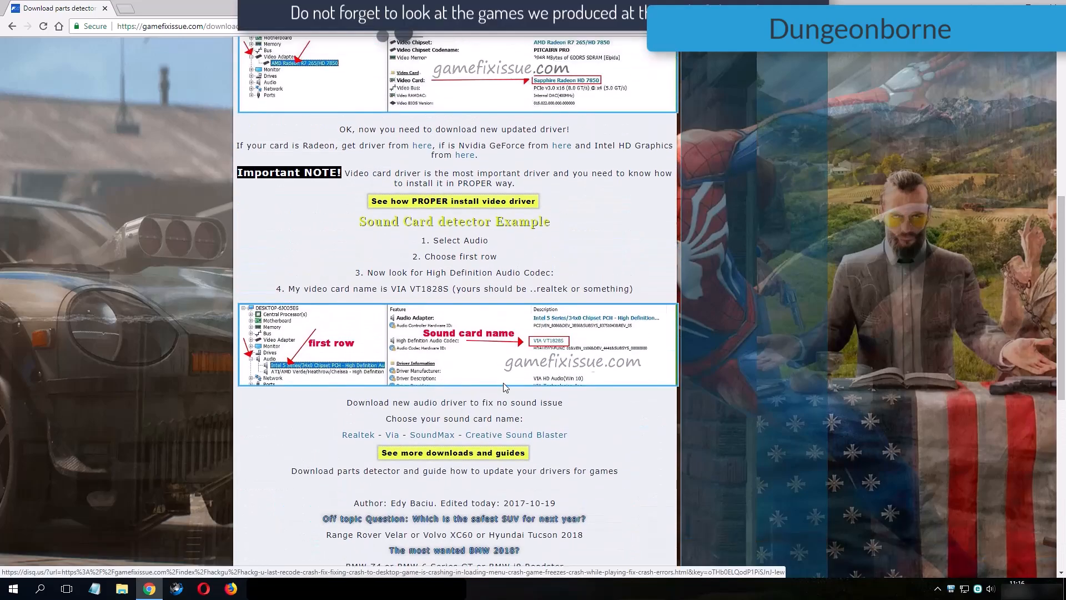
scroll(482, 482, up, 1)
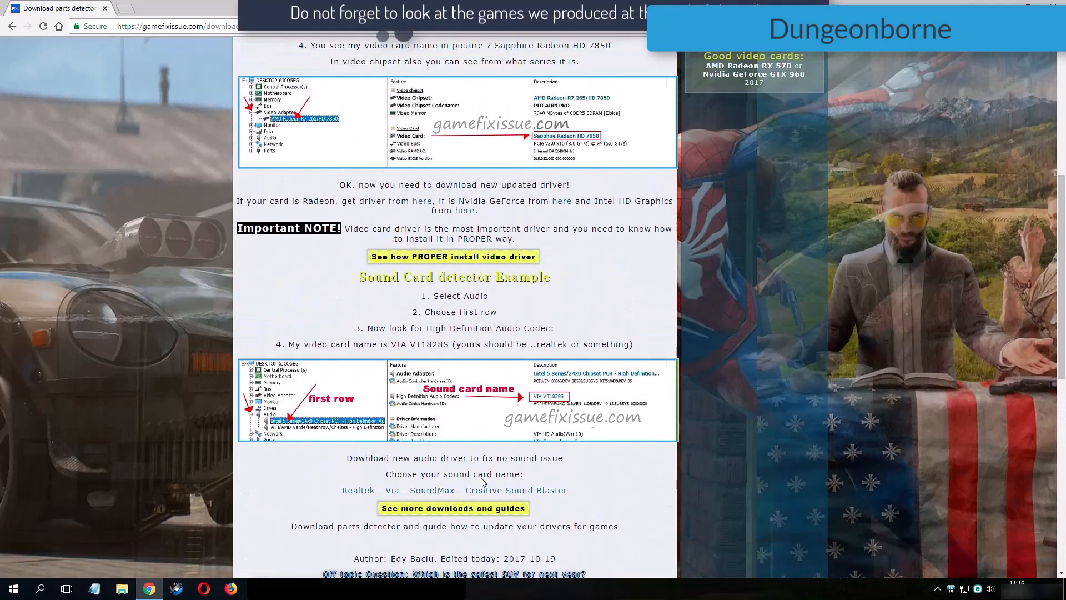